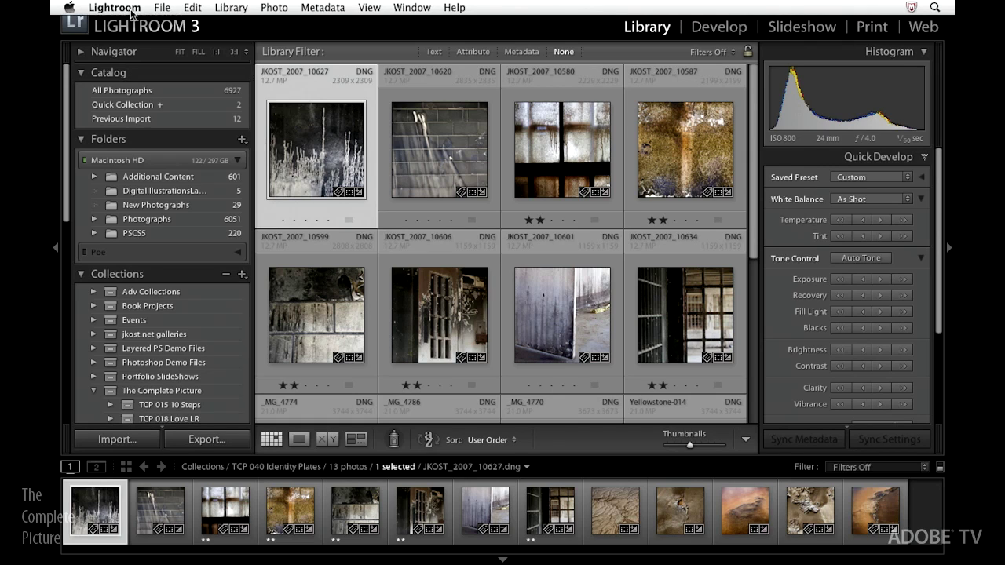
Open the Identity Plate Setup and enable the identity plate.
{"action": "left_click", "coordinate": [132, 11]}
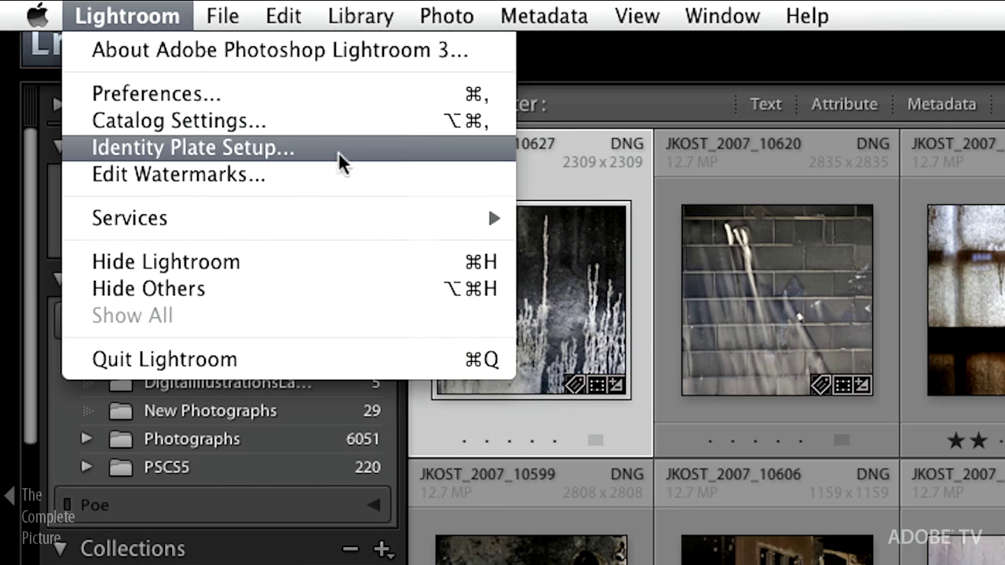
{"action": "left_click", "coordinate": [336, 152]}
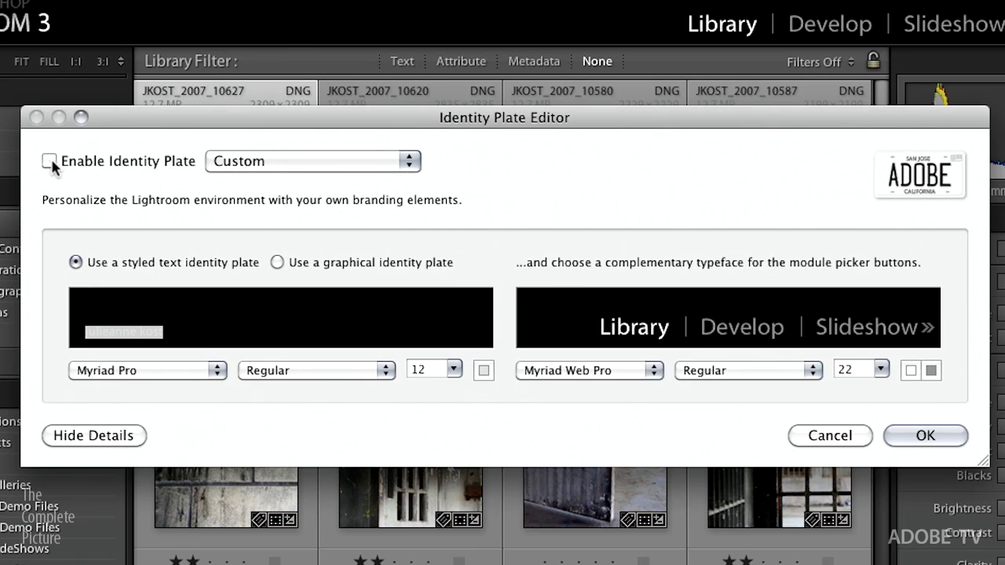
{"action": "left_click", "coordinate": [49, 160]}
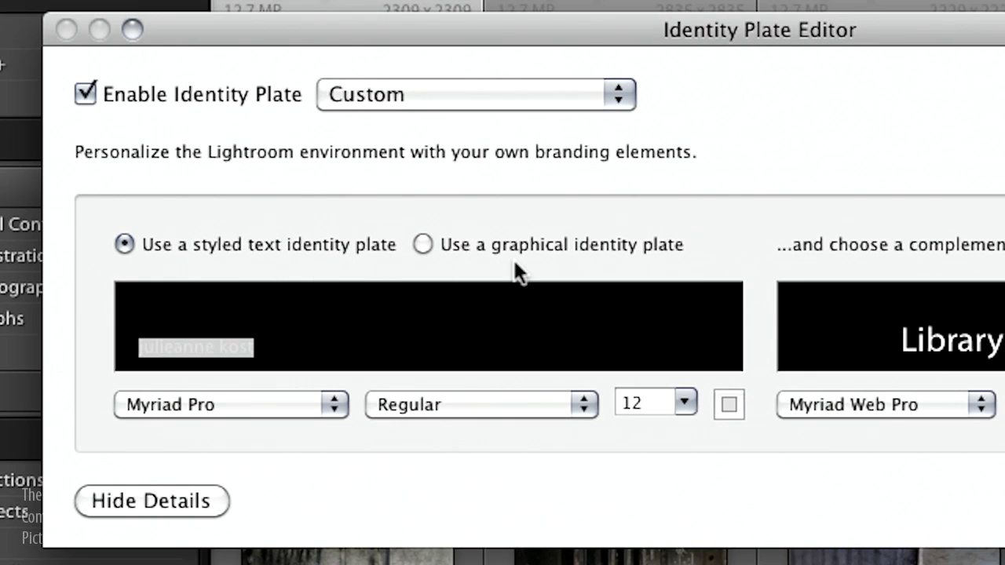
Insert "photography by" in lowercase before the photographer's name in the styled text identity plate.
{"action": "left_click", "coordinate": [141, 350]}
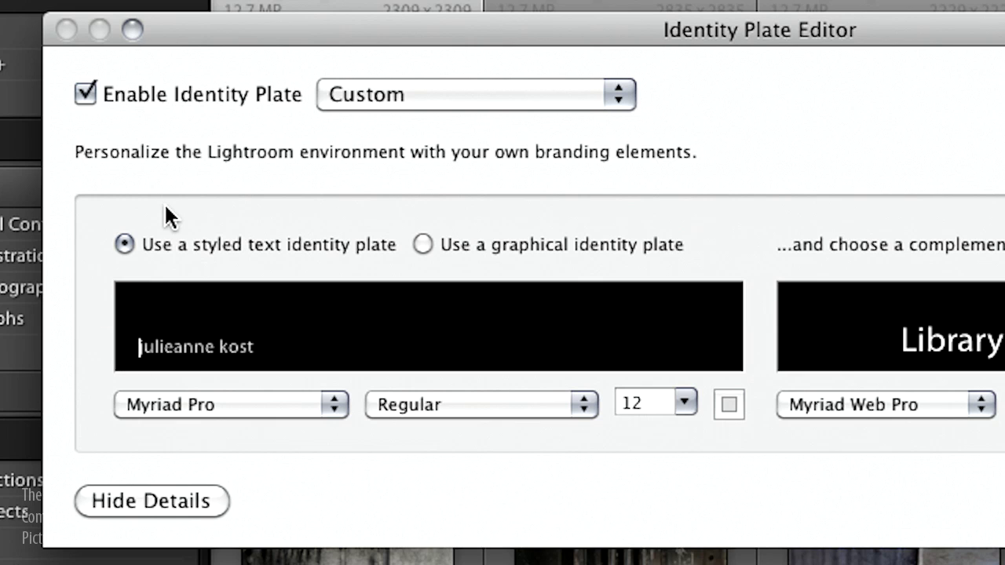
{"action": "type", "text": "Photography by"}
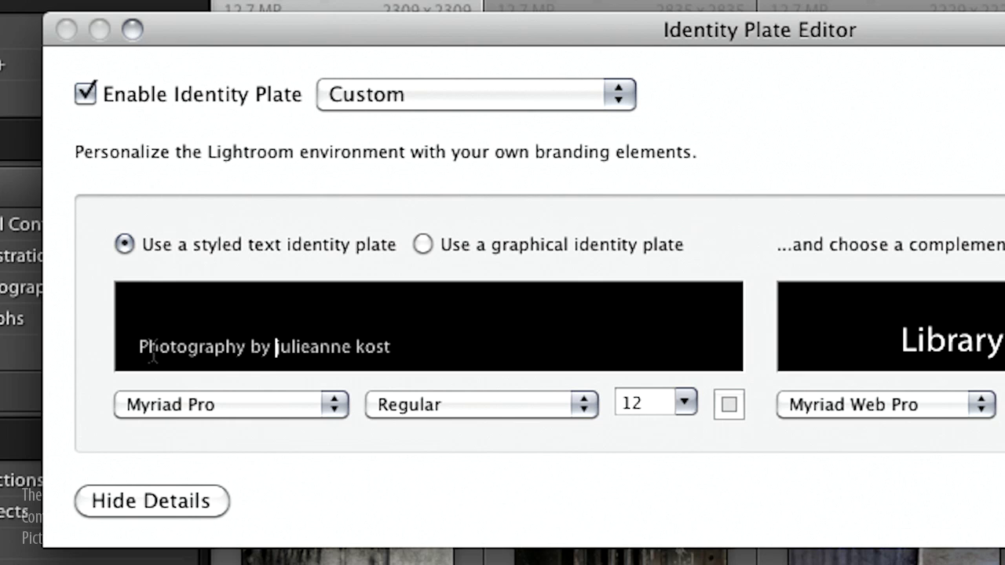
{"action": "key", "text": "shift+Left"}
{"action": "type", "text": "p"}
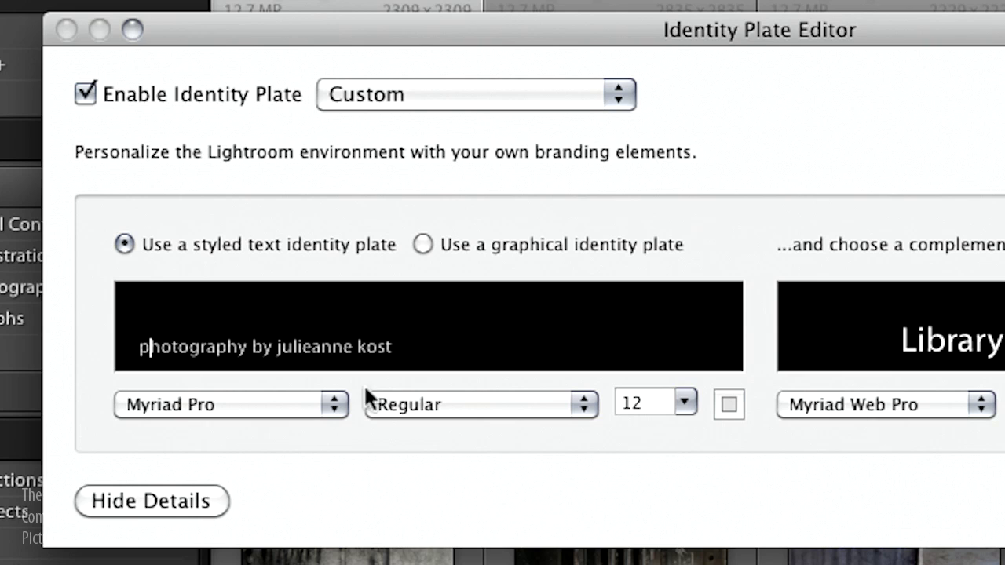
Format only the photographer's name in the text plate with font size 24 and a red colour.
{"action": "left_click_drag", "start_coordinate": [397, 352], "coordinate": [281, 354]}
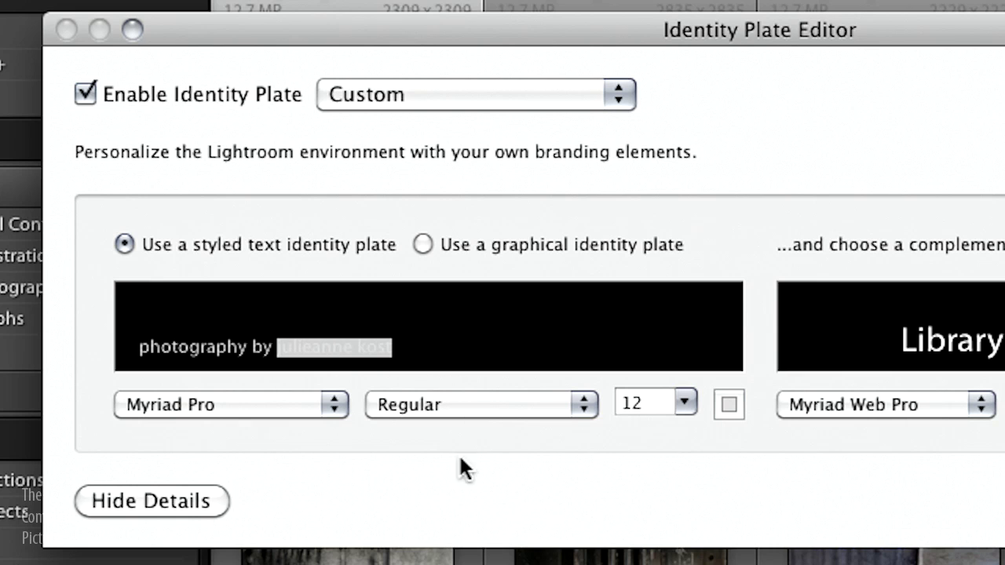
{"action": "left_click", "coordinate": [686, 400]}
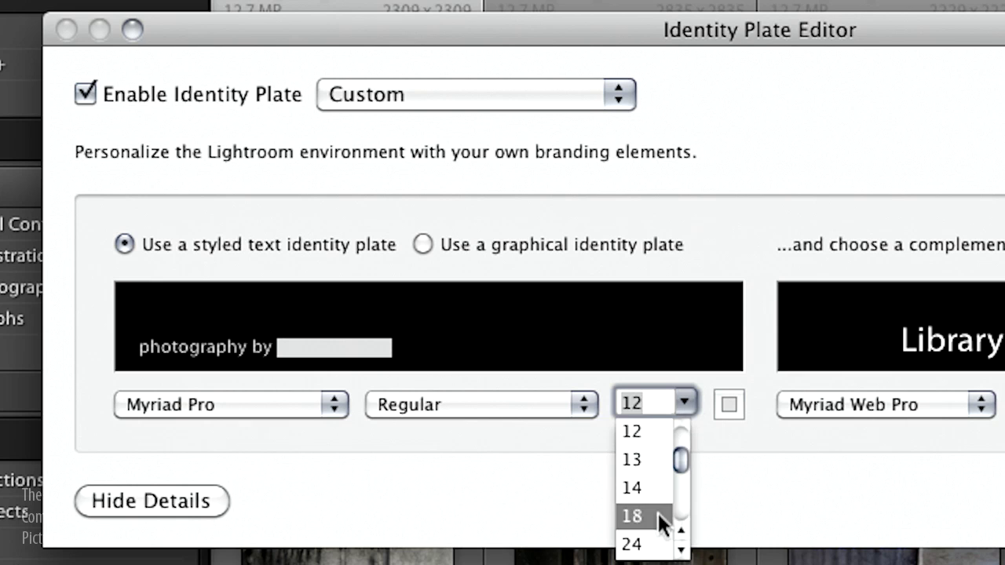
{"action": "left_click", "coordinate": [657, 542]}
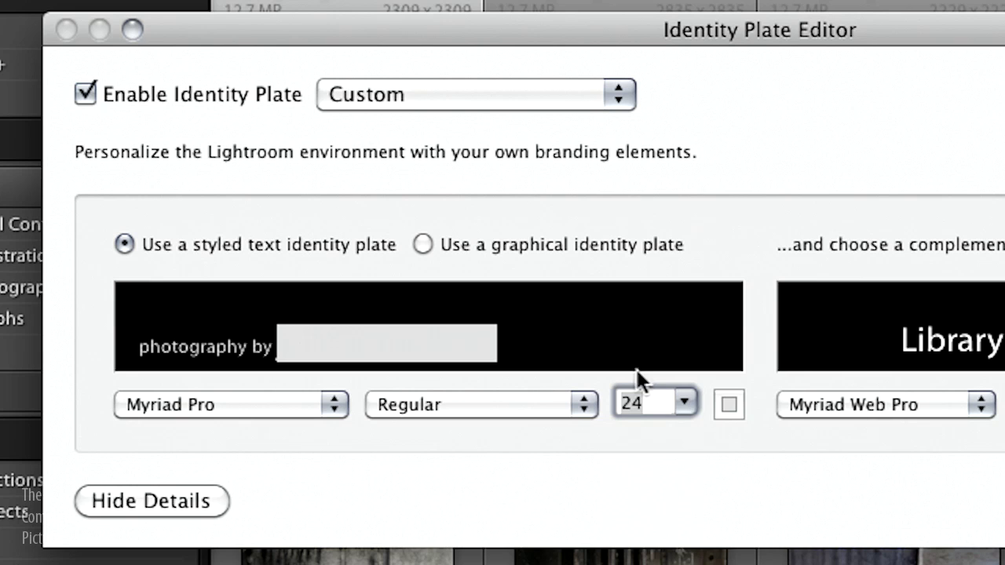
{"action": "left_click", "coordinate": [728, 404]}
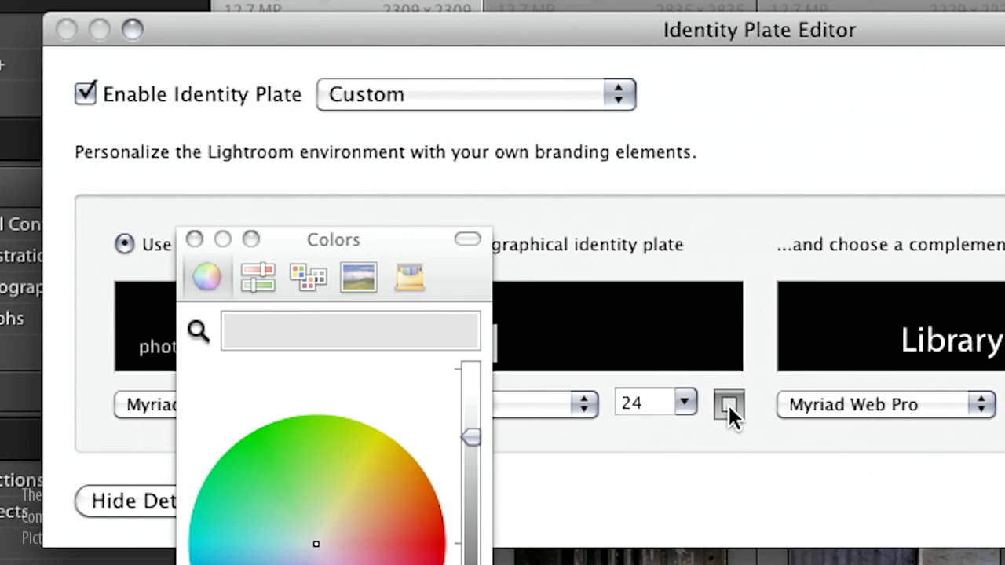
{"action": "left_click", "coordinate": [443, 541]}
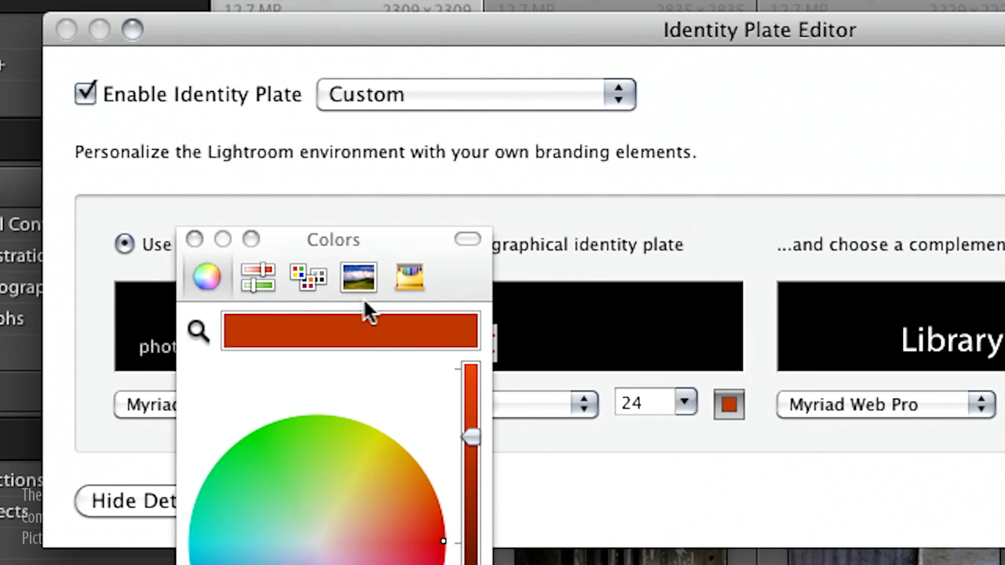
{"action": "left_click", "coordinate": [194, 239]}
{"action": "left_click", "coordinate": [504, 345]}
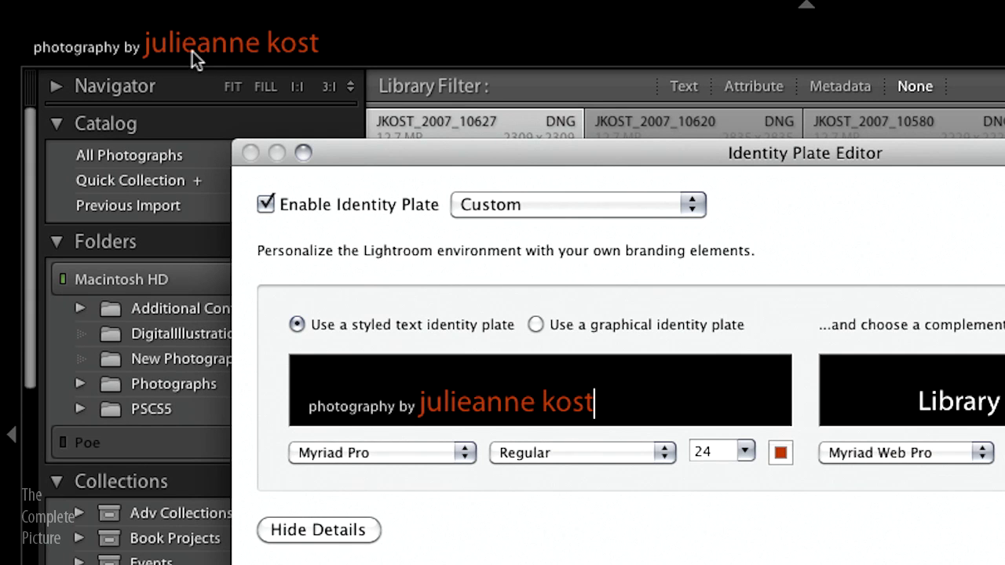
Save the styled text identity plate as "pbjk text red" and check the list of saved plates.
{"action": "left_click", "coordinate": [662, 205]}
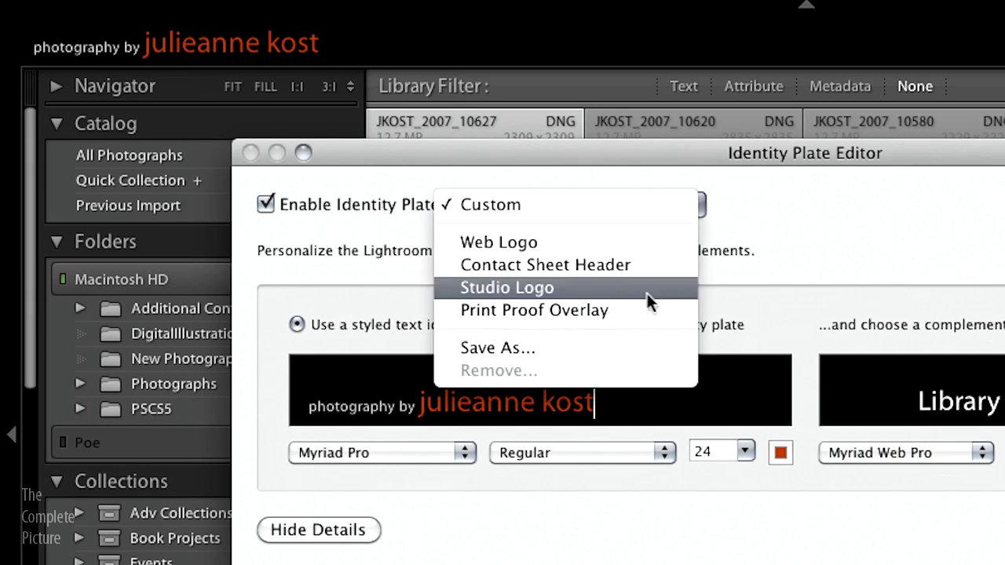
{"action": "left_click", "coordinate": [632, 346]}
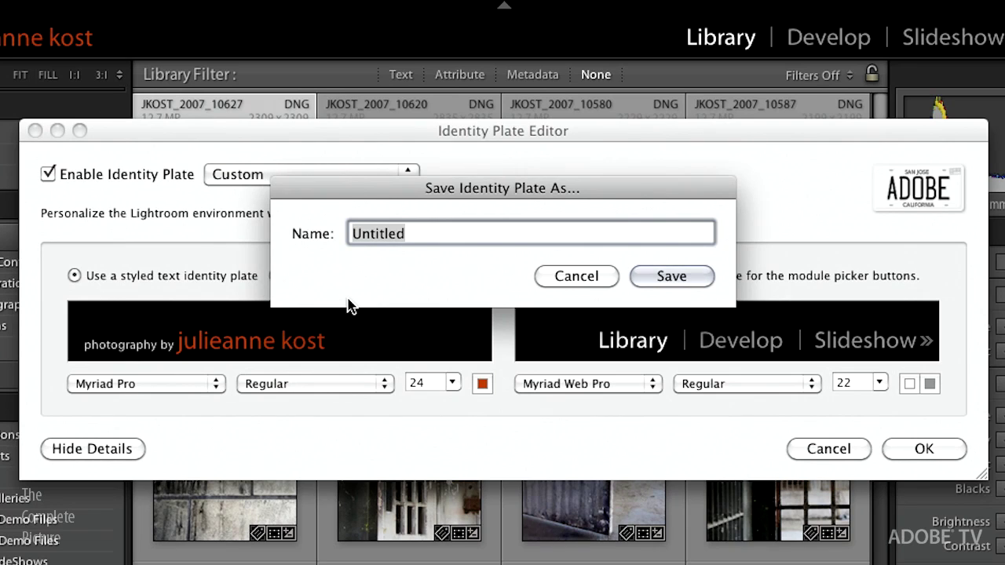
{"action": "type", "text": "pbjk"}
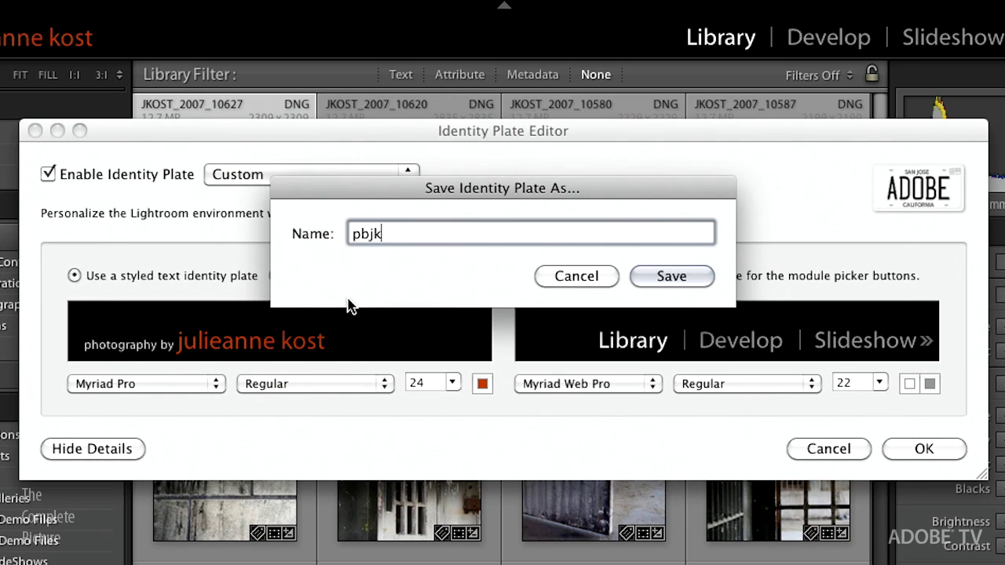
{"action": "type", "text": " text red"}
{"action": "left_click", "coordinate": [671, 278]}
{"action": "left_click", "coordinate": [363, 180]}
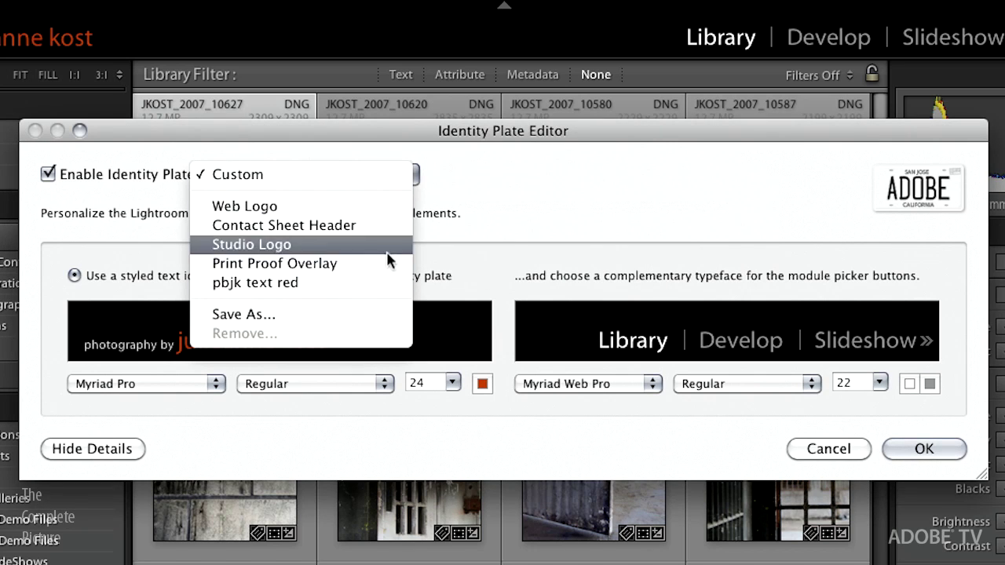
{"action": "left_click", "coordinate": [456, 179]}
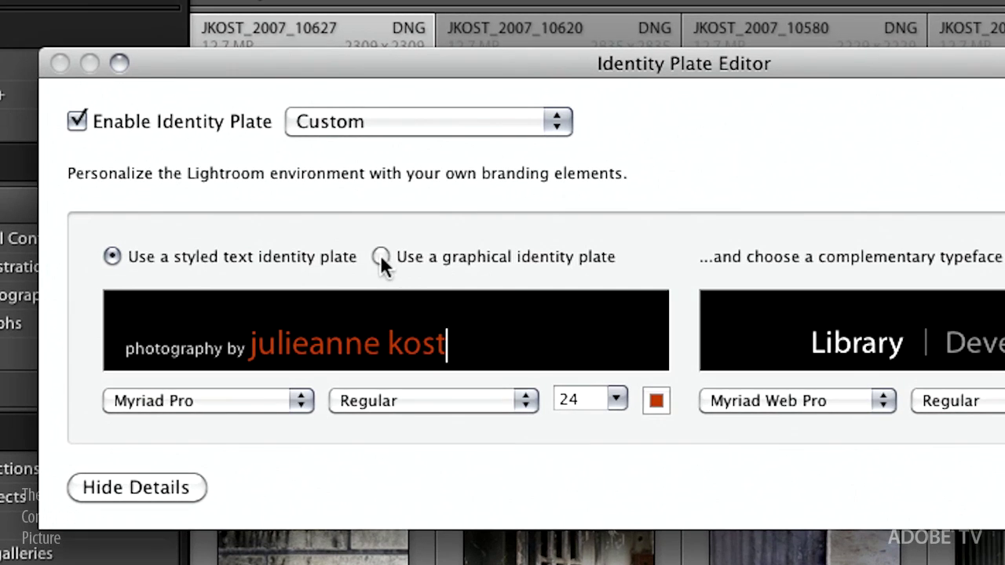
Switch to a graphical identity plate and load TransparentSignature280px.png from the Main - Logos folder.
{"action": "left_click", "coordinate": [323, 267]}
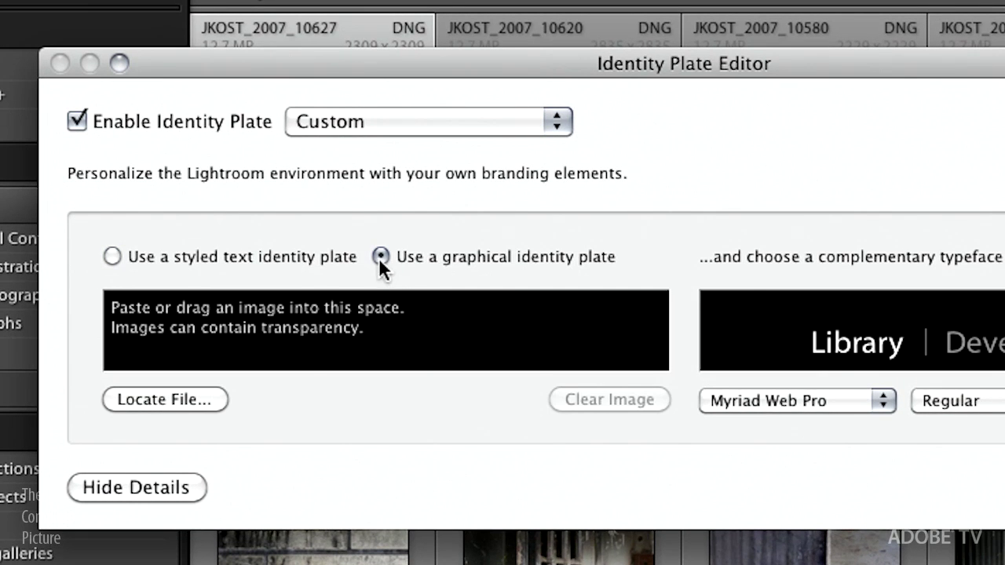
{"action": "left_click", "coordinate": [200, 401]}
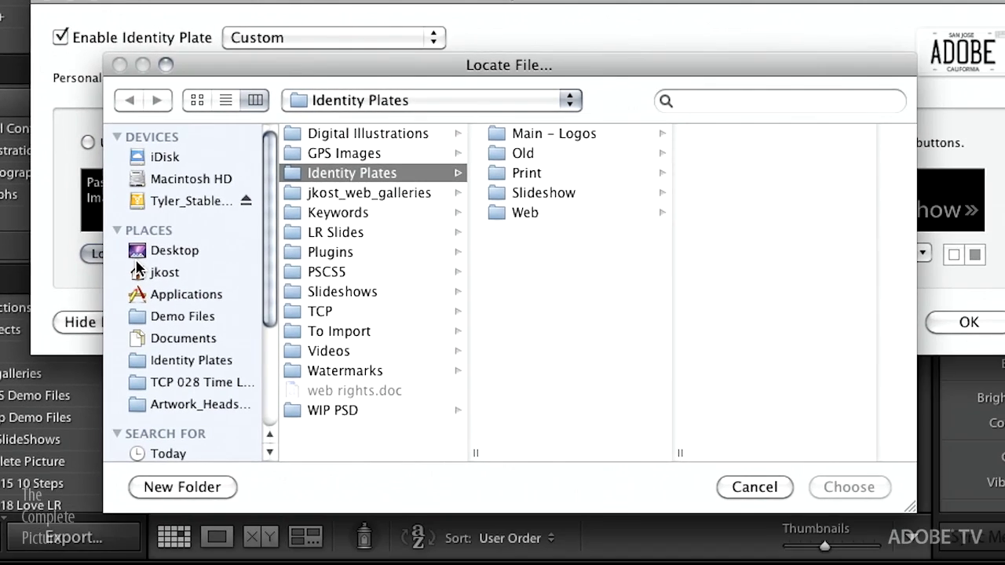
{"action": "left_click", "coordinate": [539, 136]}
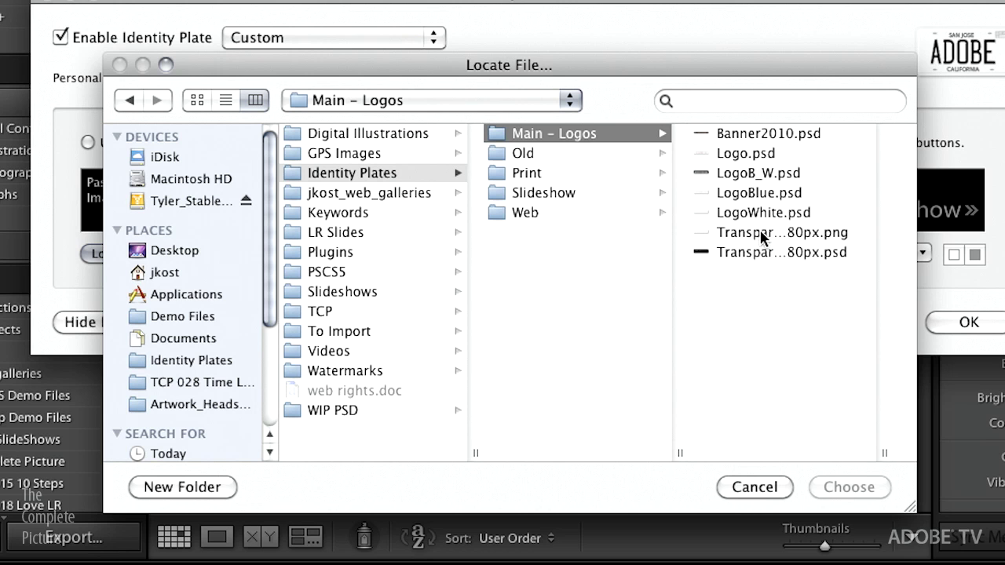
{"action": "left_click", "coordinate": [746, 155]}
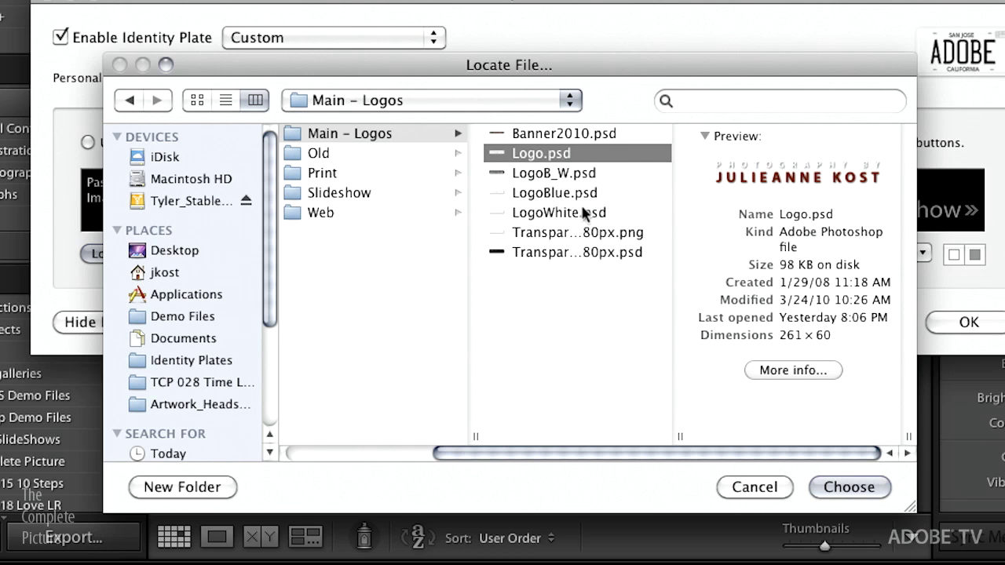
{"action": "left_click", "coordinate": [563, 231]}
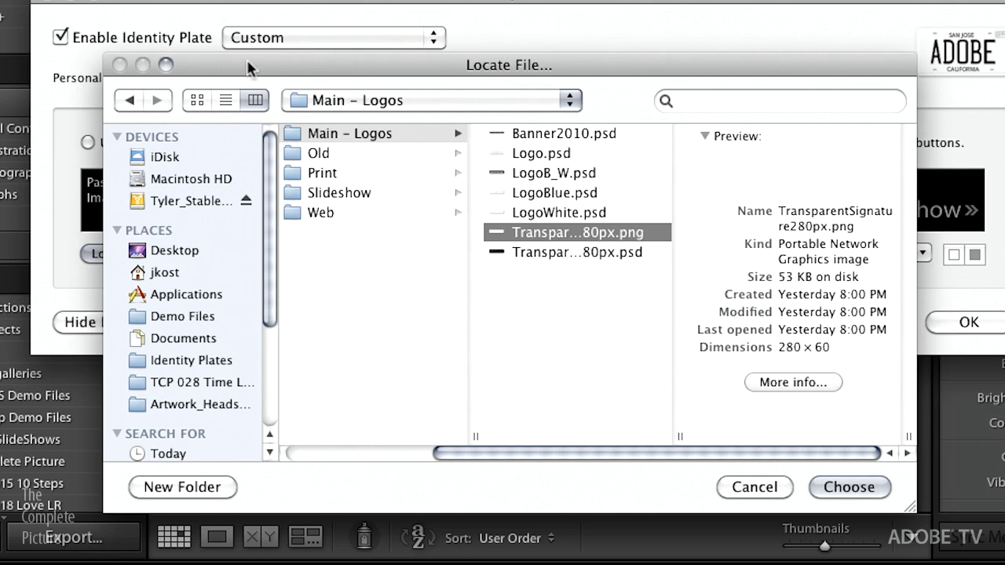
{"action": "left_click", "coordinate": [546, 252]}
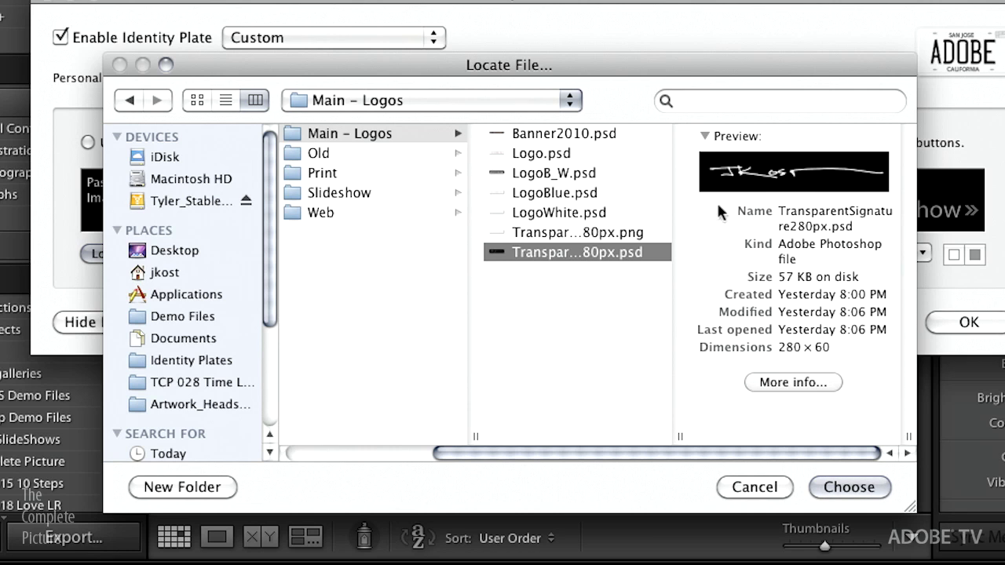
{"action": "left_click", "coordinate": [579, 235]}
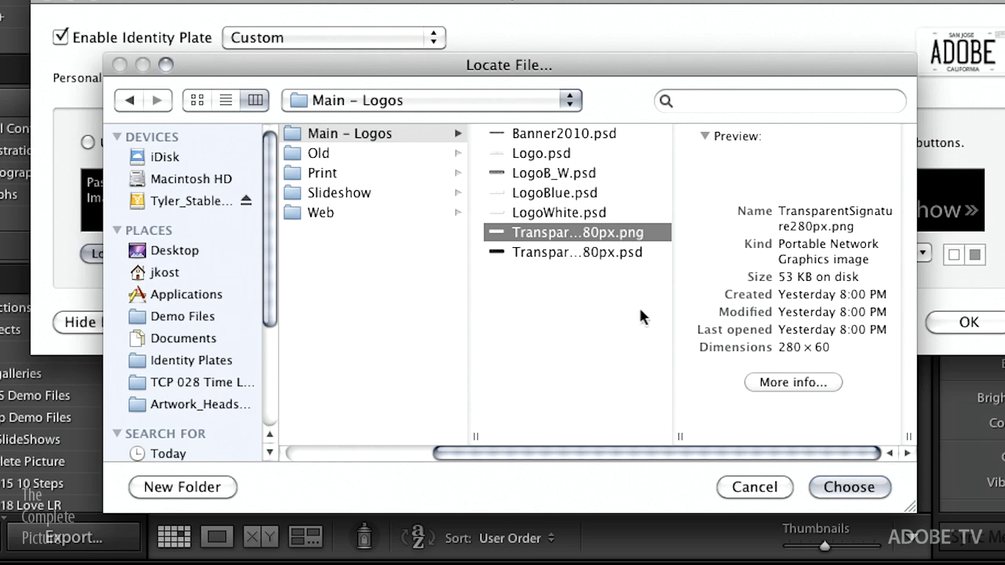
{"action": "left_click", "coordinate": [834, 490]}
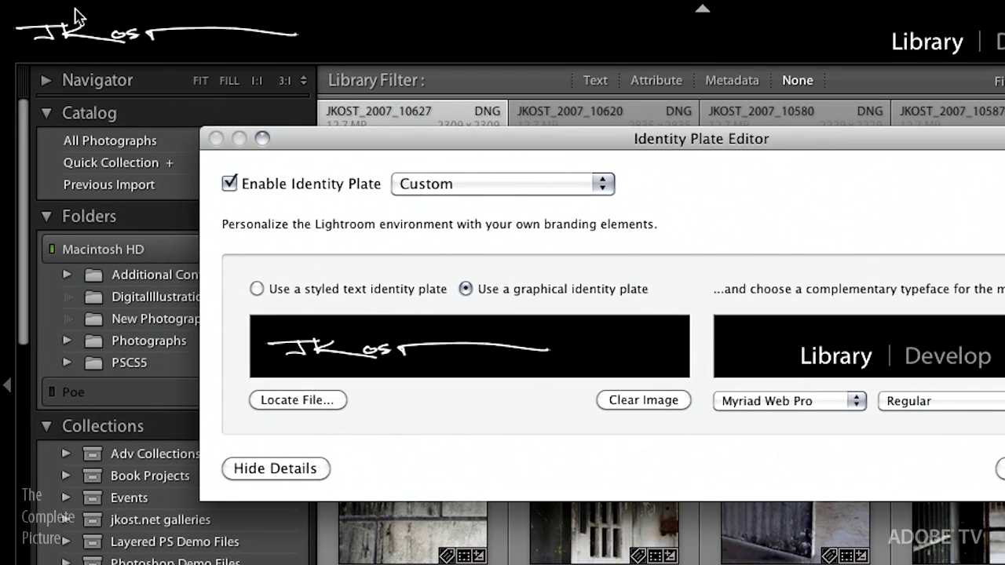
Save the graphical identity plate as "signature white" and check the list of saved plates.
{"action": "left_click", "coordinate": [527, 185]}
{"action": "left_click", "coordinate": [516, 334]}
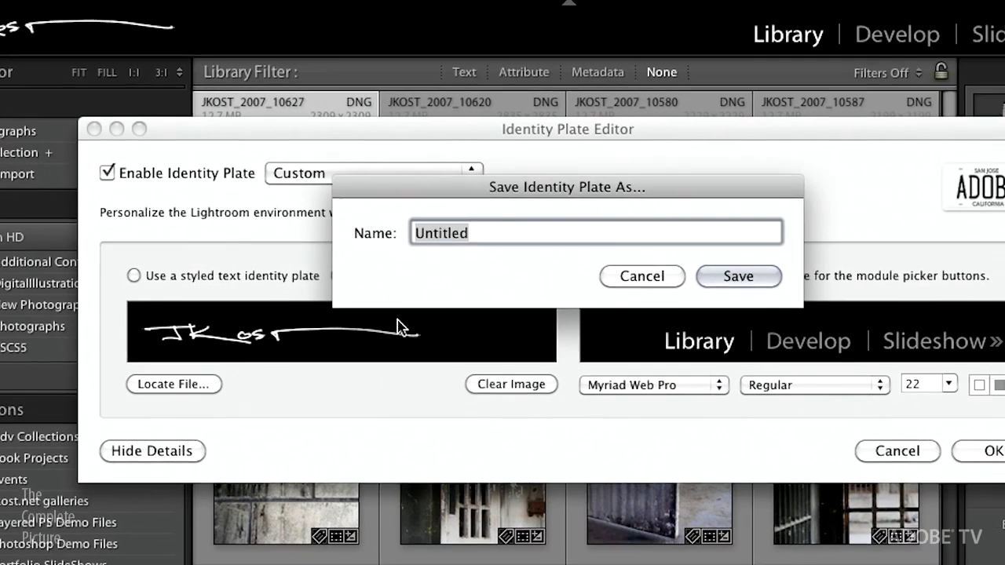
{"action": "type", "text": "sign"}
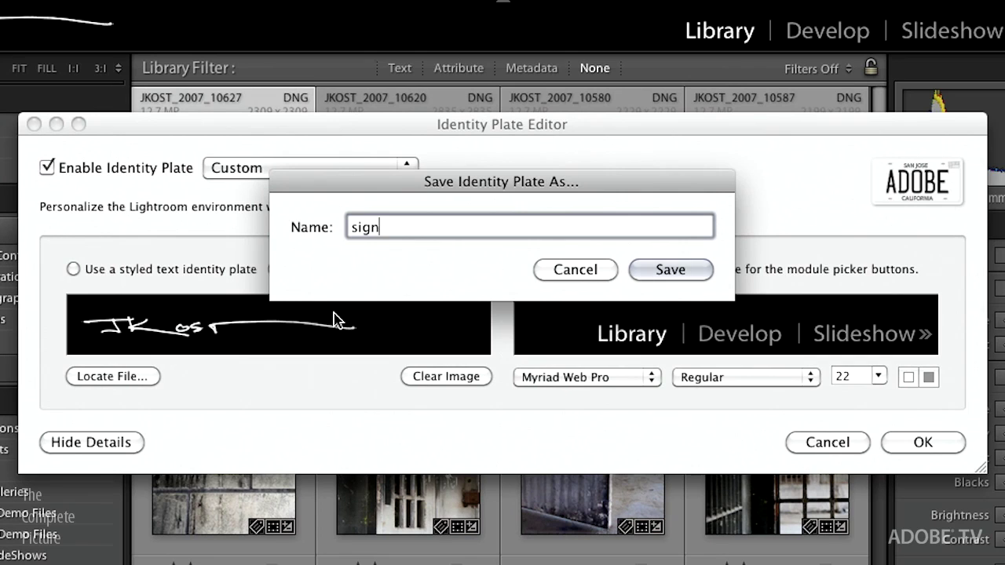
{"action": "type", "text": "ature white"}
{"action": "left_click", "coordinate": [680, 272]}
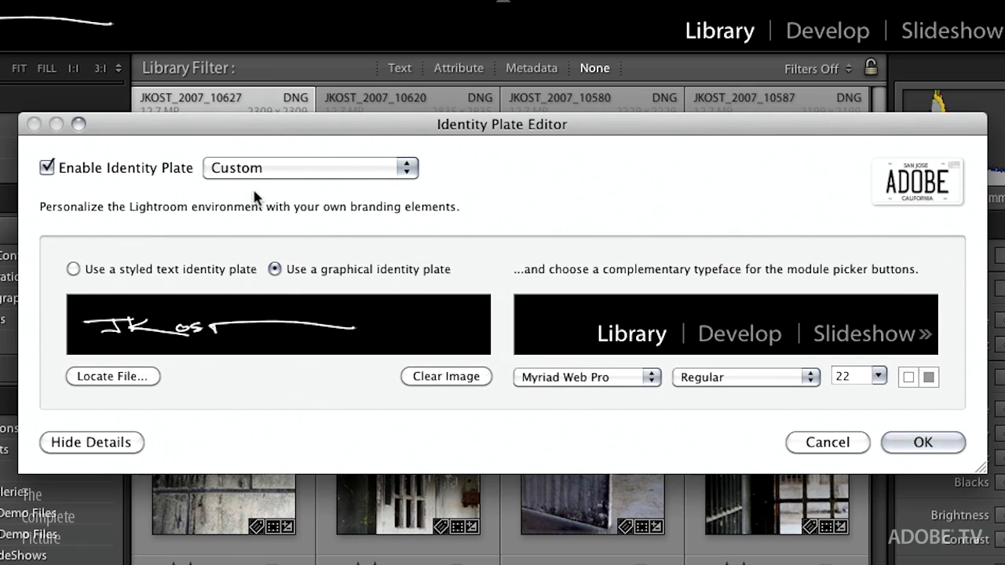
{"action": "left_click", "coordinate": [263, 170]}
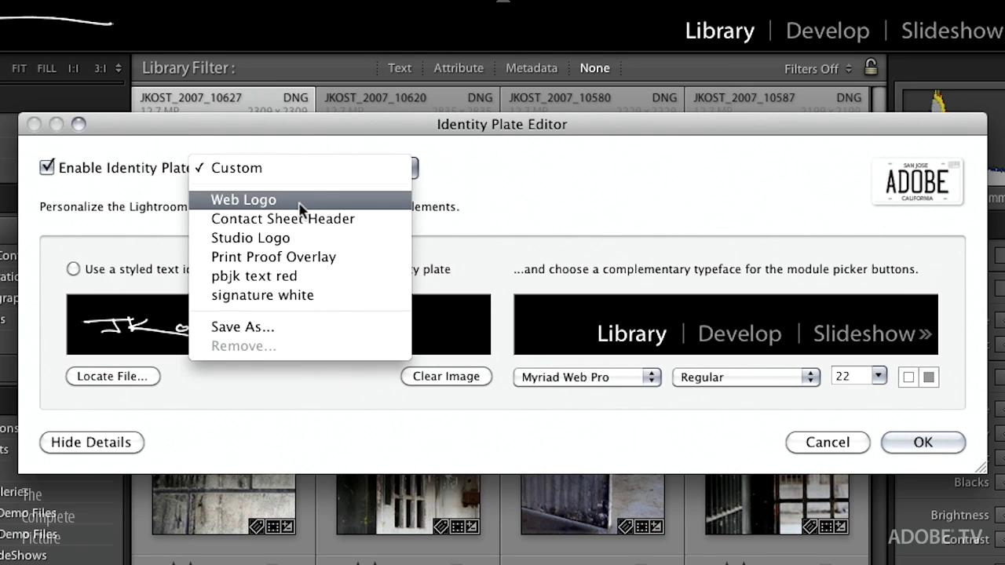
{"action": "left_click", "coordinate": [509, 179]}
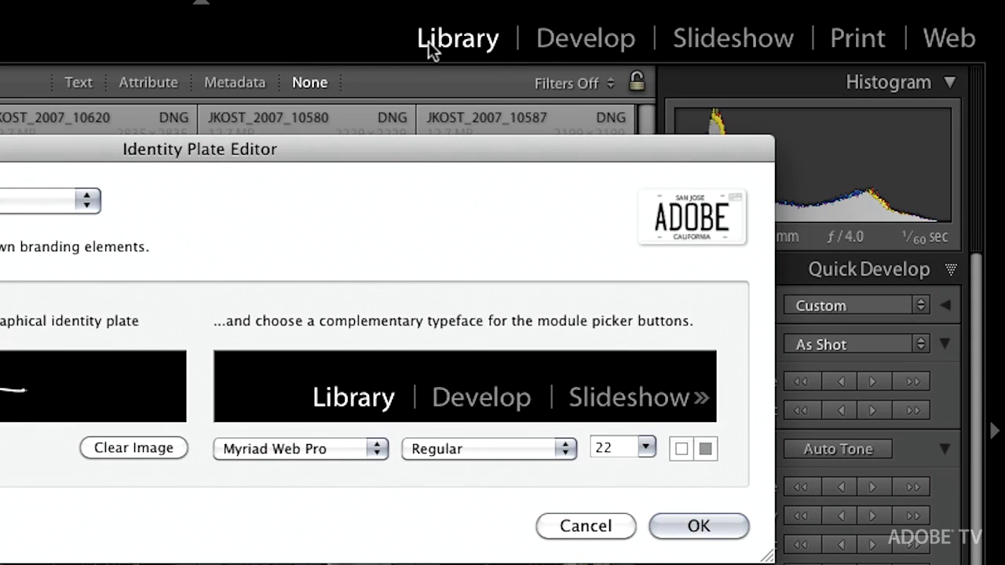
Set the font size of the module picker buttons to 14 and apply the identity plate settings.
{"action": "left_click", "coordinate": [651, 454]}
{"action": "left_click", "coordinate": [640, 539]}
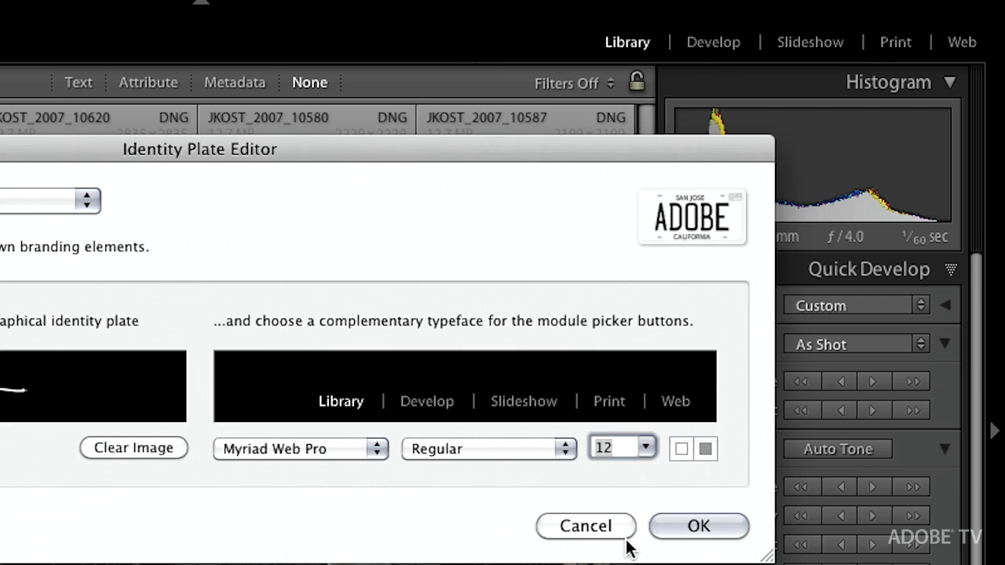
{"action": "left_click", "coordinate": [645, 448]}
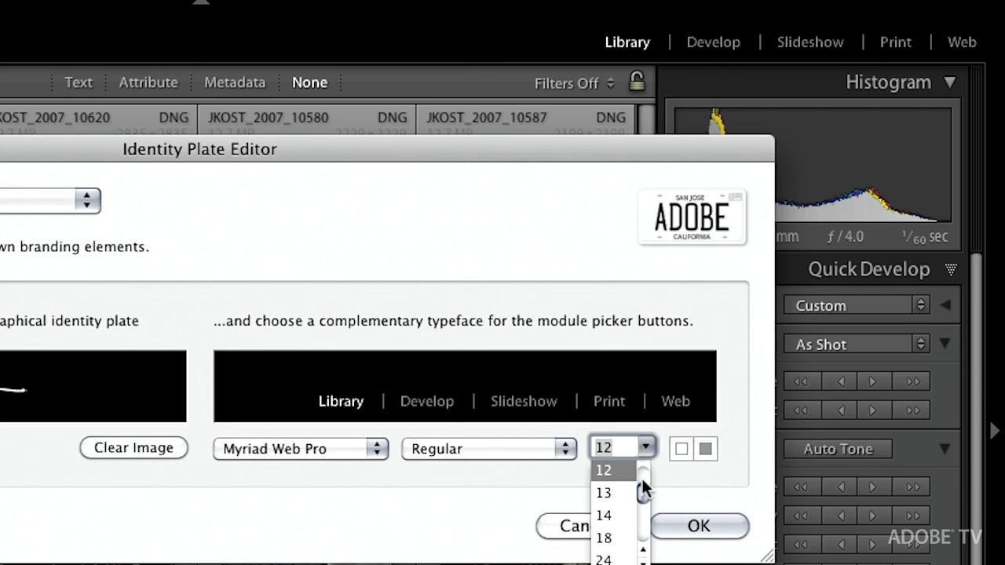
{"action": "left_click", "coordinate": [628, 515]}
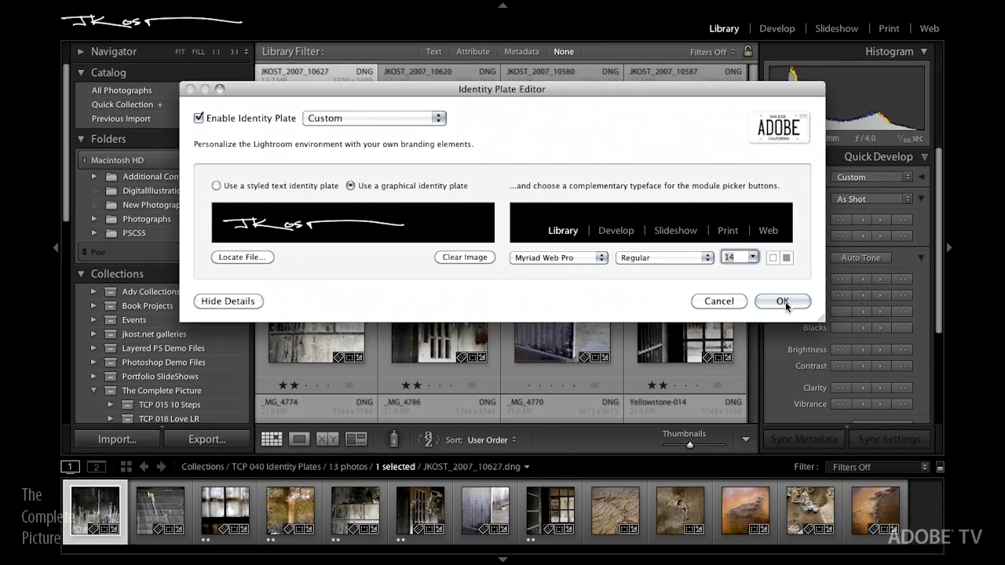
{"action": "left_click", "coordinate": [784, 303]}
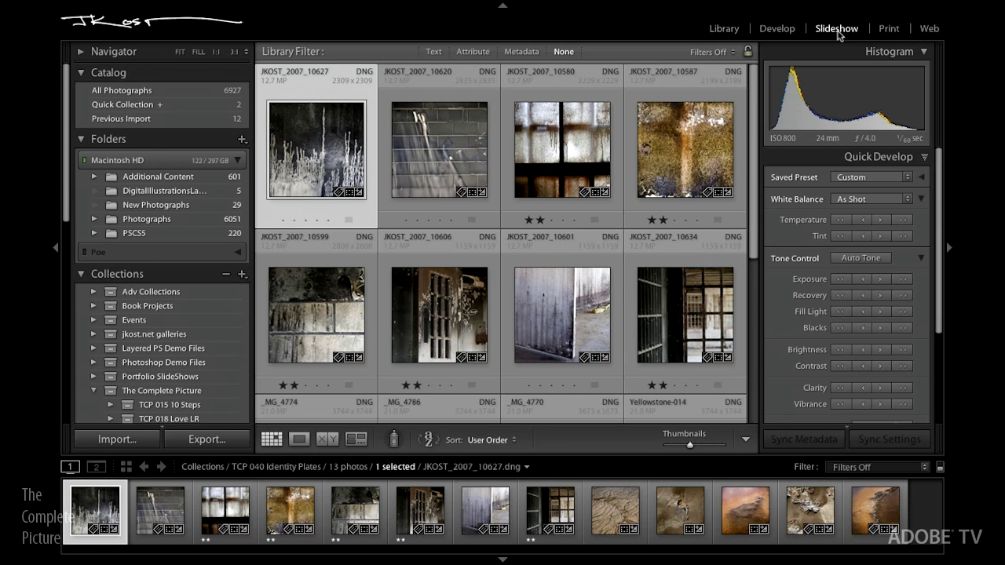
Switch to the Slideshow module, select the identity plate on the slide, and toggle its overlay off and back on.
{"action": "left_click", "coordinate": [834, 30]}
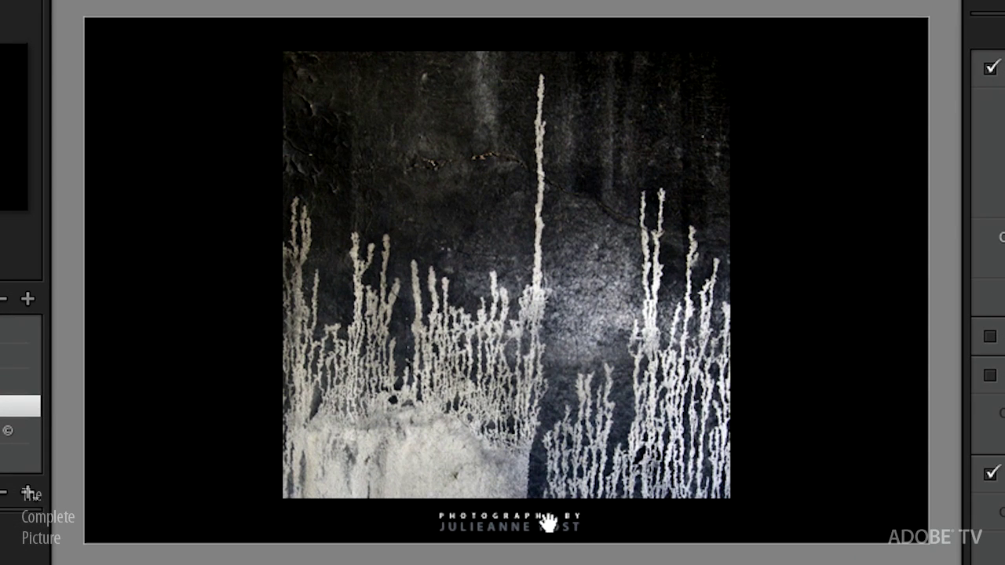
{"action": "left_click", "coordinate": [548, 524]}
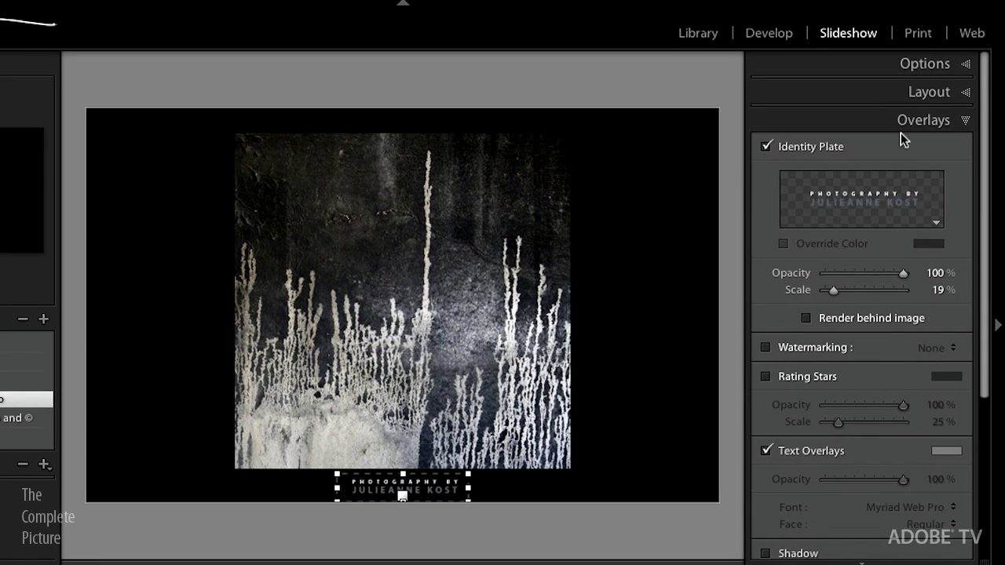
{"action": "left_click", "coordinate": [766, 147]}
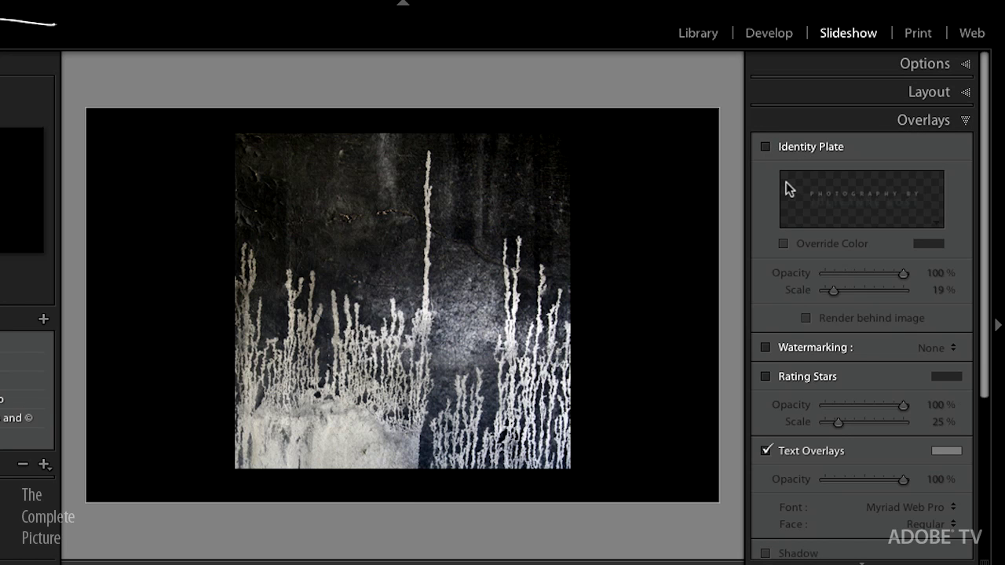
{"action": "left_click", "coordinate": [767, 147]}
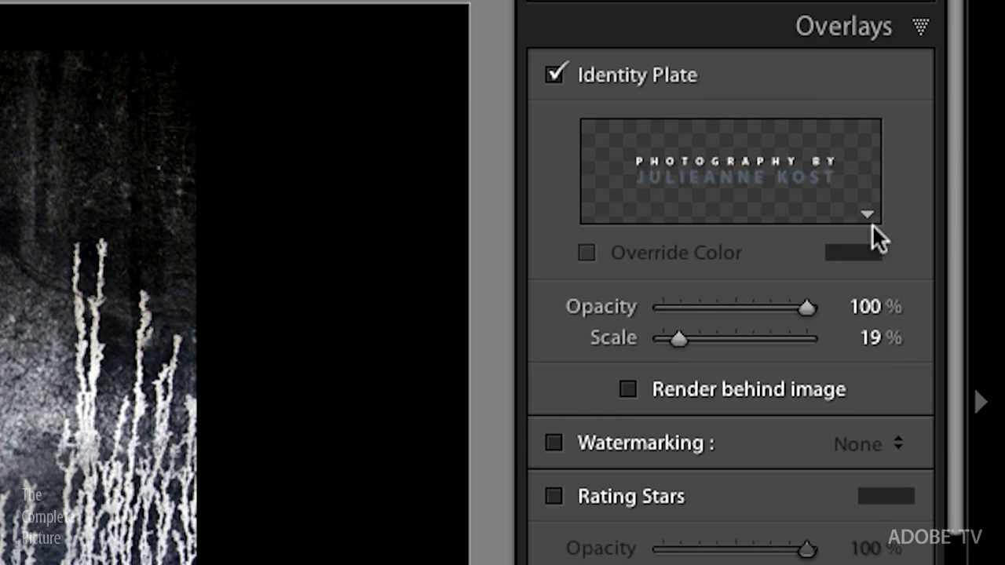
Edit the slideshow's identity plate, try the styled text option, and apply the saved "signature white" plate.
{"action": "left_click", "coordinate": [867, 213]}
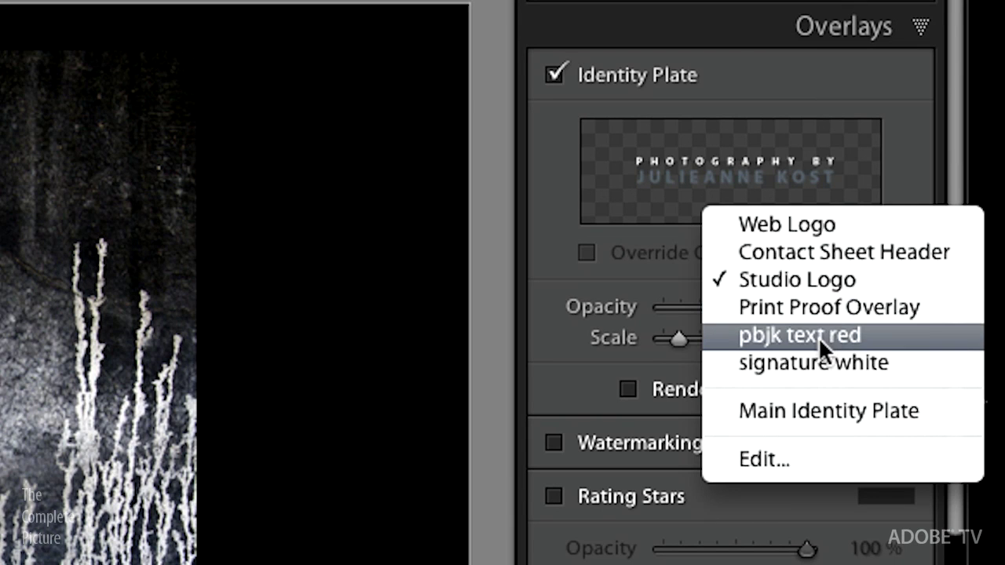
{"action": "left_click", "coordinate": [807, 460]}
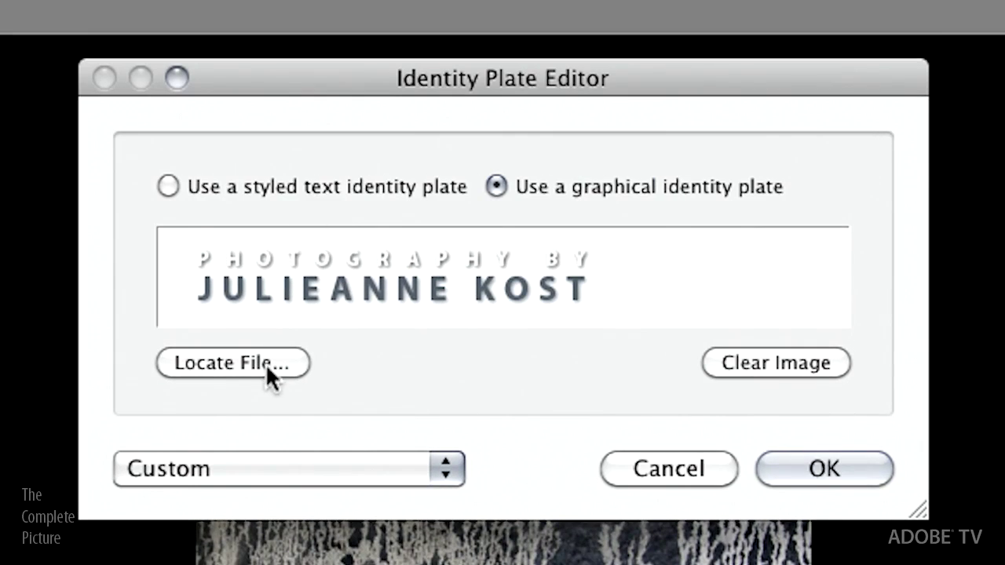
{"action": "left_click", "coordinate": [220, 187]}
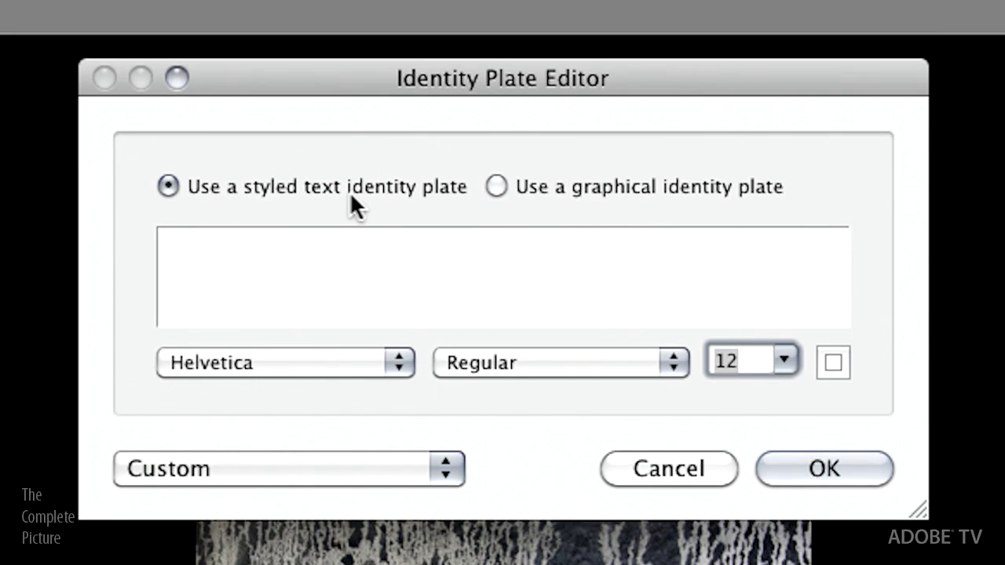
{"action": "left_click", "coordinate": [348, 469]}
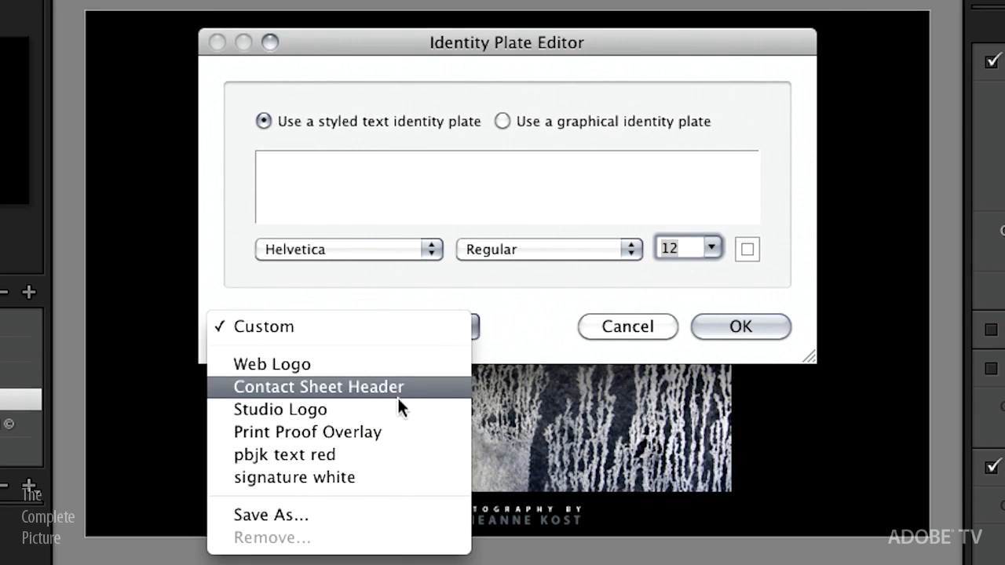
{"action": "left_click", "coordinate": [391, 474]}
{"action": "left_click", "coordinate": [732, 324]}
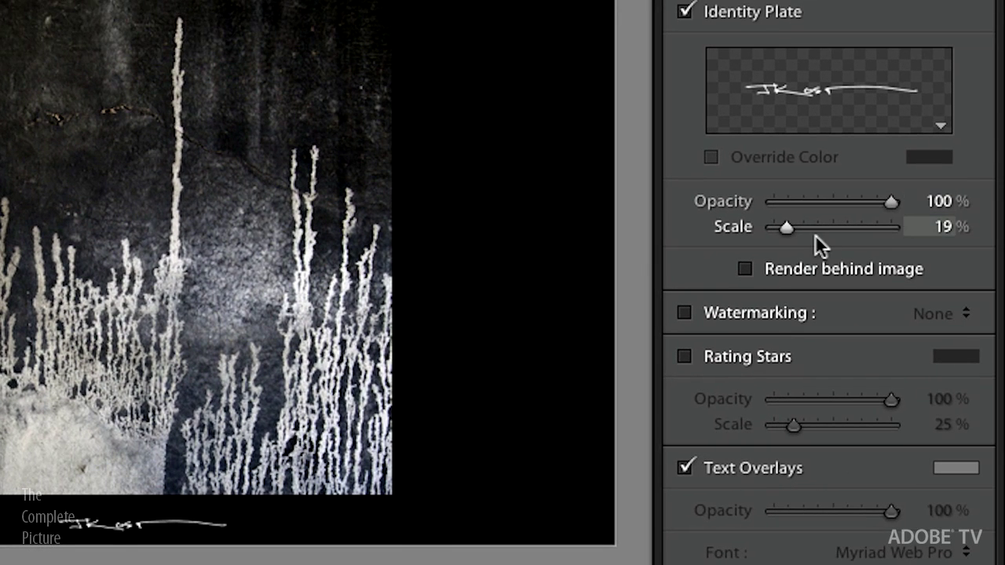
Enlarge the signature identity plate to 65% scale and move it to several positions over the photo.
{"action": "left_click_drag", "start_coordinate": [823, 225], "coordinate": [851, 226]}
{"action": "left_click_drag", "start_coordinate": [126, 475], "coordinate": [139, 73]}
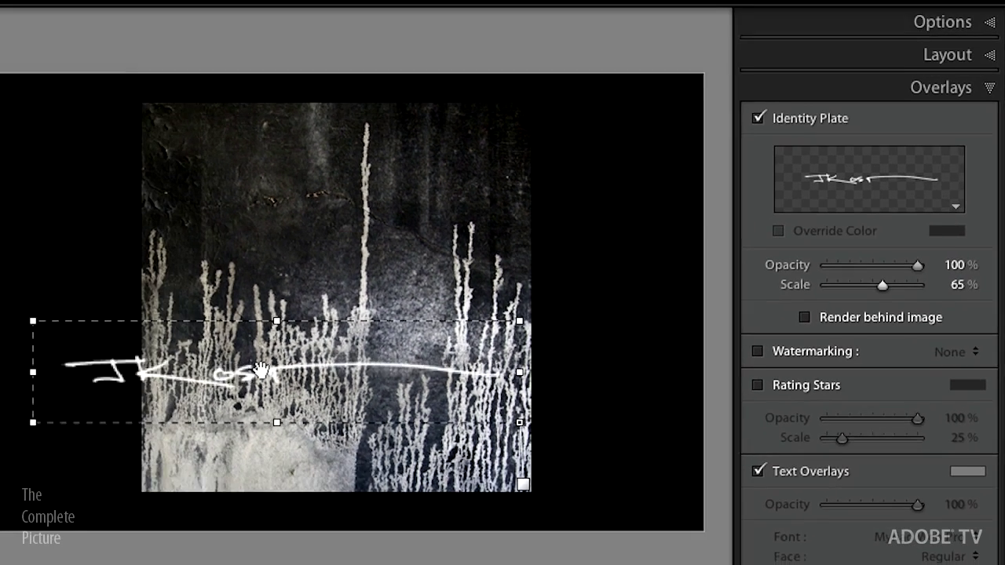
{"action": "mouse_move", "coordinate": [381, 187]}
{"action": "left_mouse_down"}
{"action": "mouse_move", "coordinate": [452, 277]}
{"action": "mouse_move", "coordinate": [452, 319]}
{"action": "left_mouse_up"}
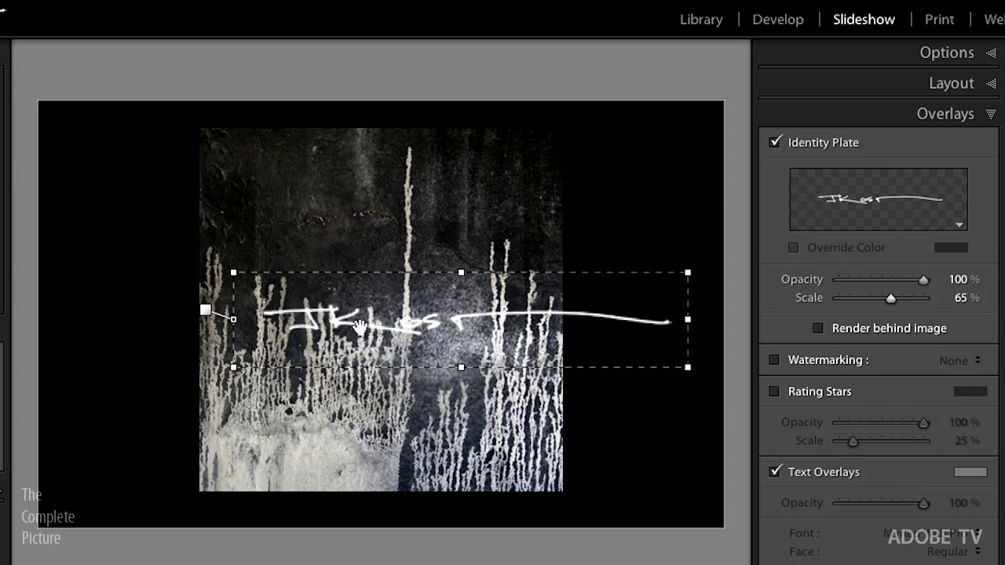
{"action": "left_click_drag", "start_coordinate": [321, 314], "coordinate": [521, 430]}
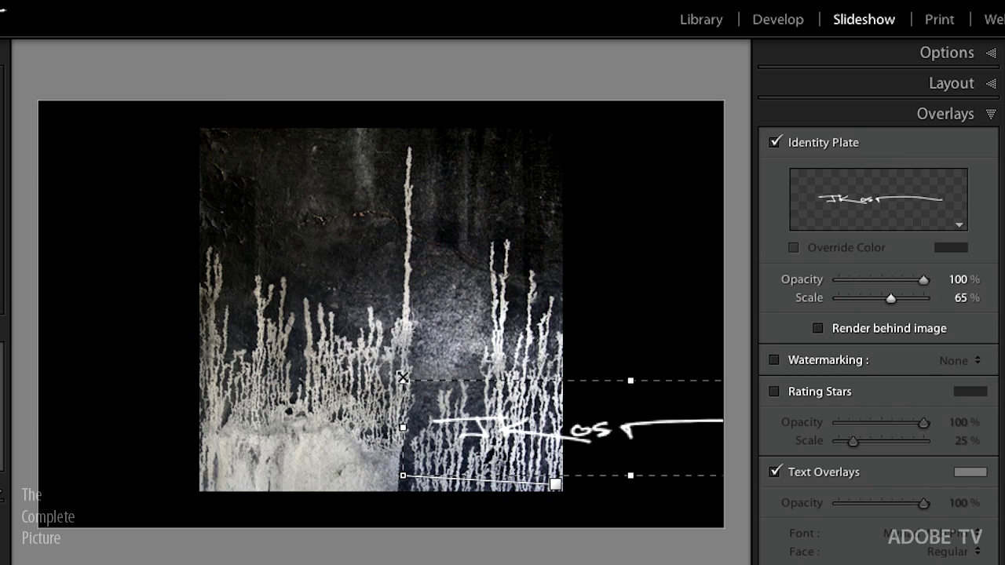
Reduce the signature identity plate to 36% scale, centre it below the photo, and leave its opacity at 100%.
{"action": "left_click_drag", "start_coordinate": [403, 378], "coordinate": [612, 424]}
{"action": "left_click_drag", "start_coordinate": [656, 459], "coordinate": [473, 473]}
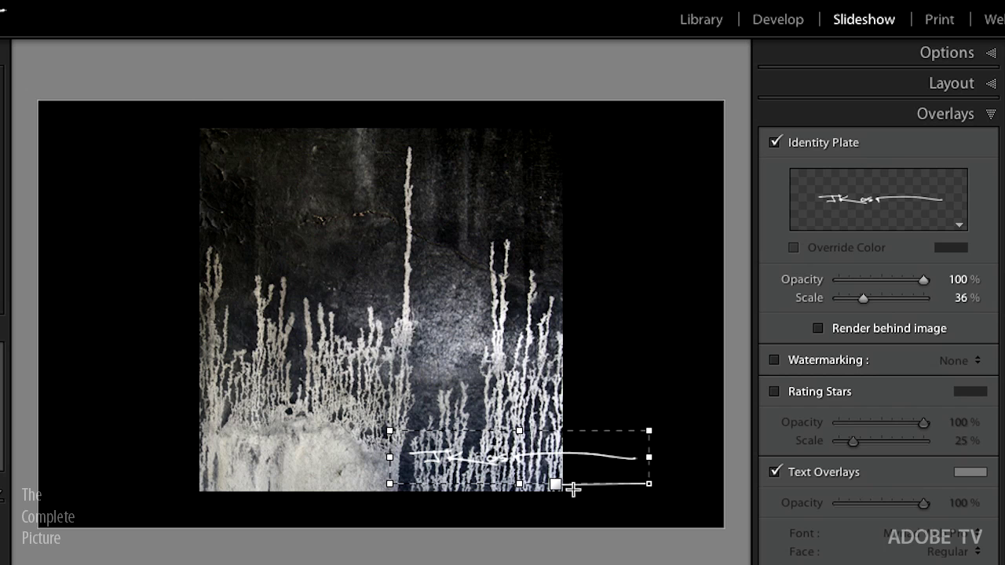
{"action": "left_click_drag", "start_coordinate": [542, 464], "coordinate": [601, 516]}
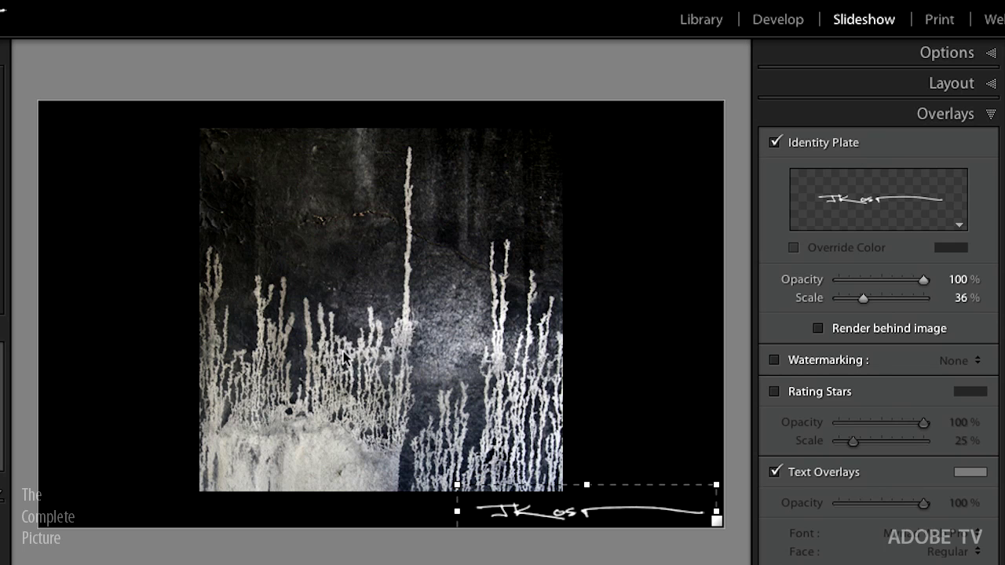
{"action": "left_click_drag", "start_coordinate": [584, 516], "coordinate": [389, 513]}
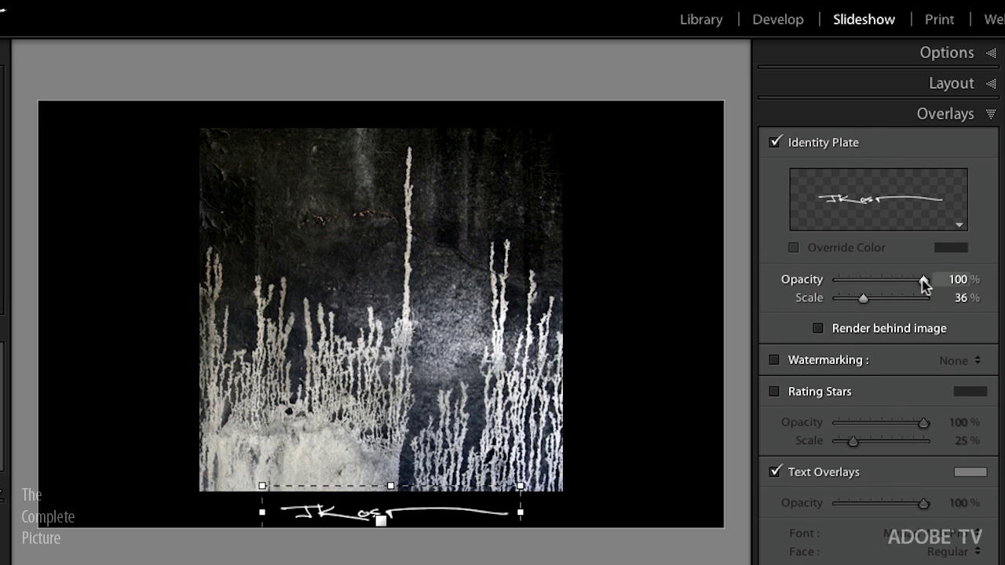
{"action": "left_click_drag", "start_coordinate": [899, 281], "coordinate": [925, 282]}
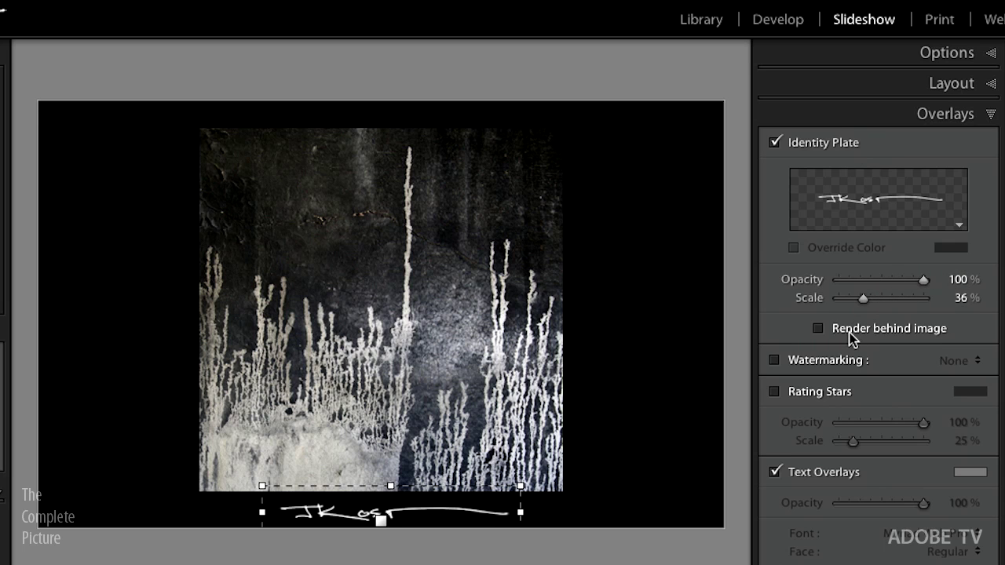
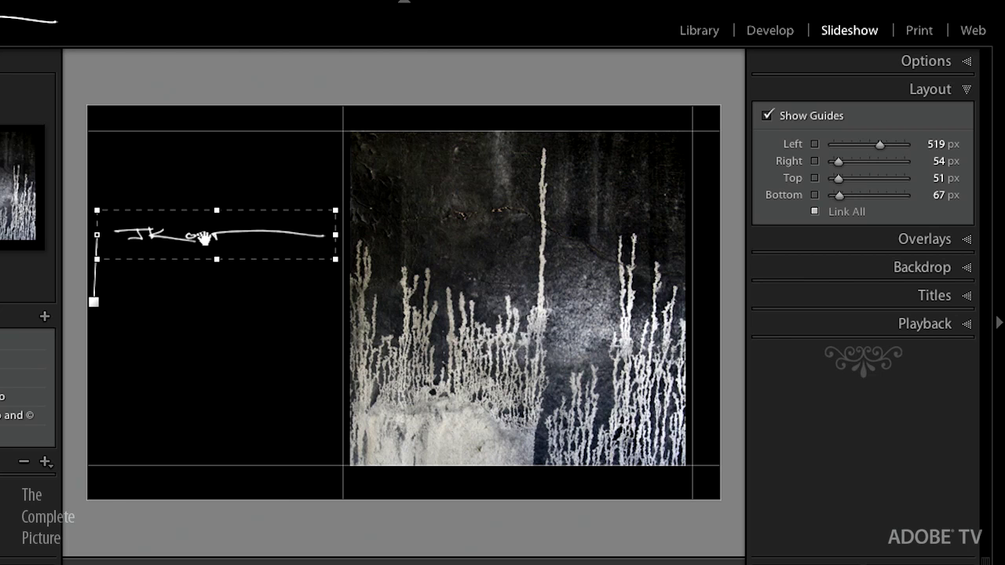
Replace the overlay's identity plate with the graphic VertStripeBanner.psd from the Slideshow folder inside Identity Plates.
{"action": "left_click", "coordinate": [911, 238]}
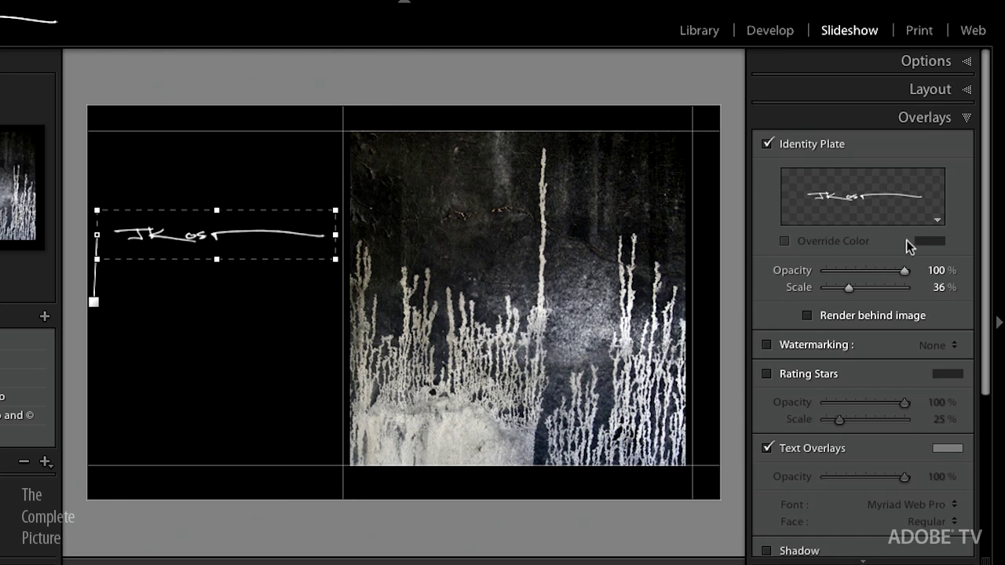
{"action": "left_click", "coordinate": [939, 225]}
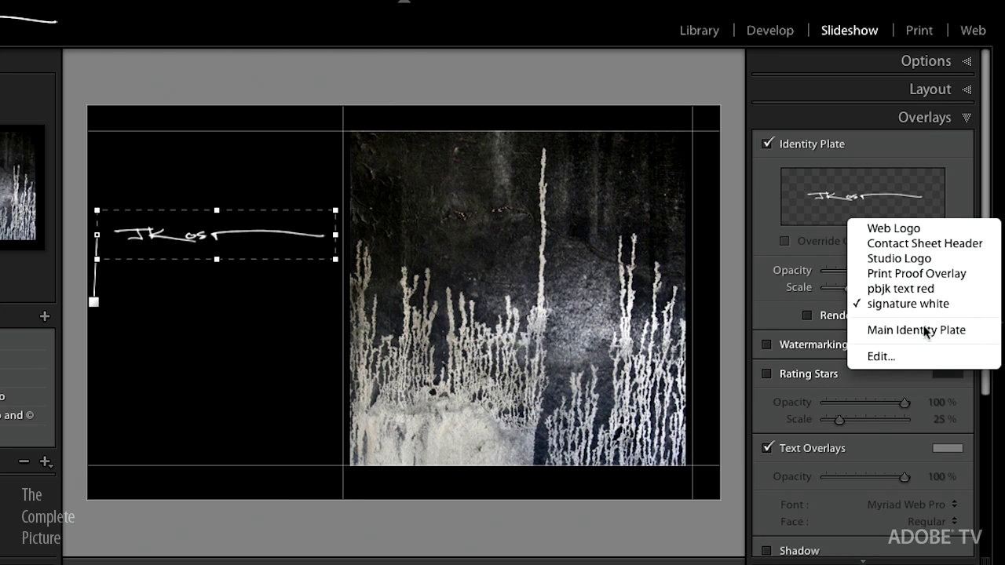
{"action": "left_click", "coordinate": [904, 357]}
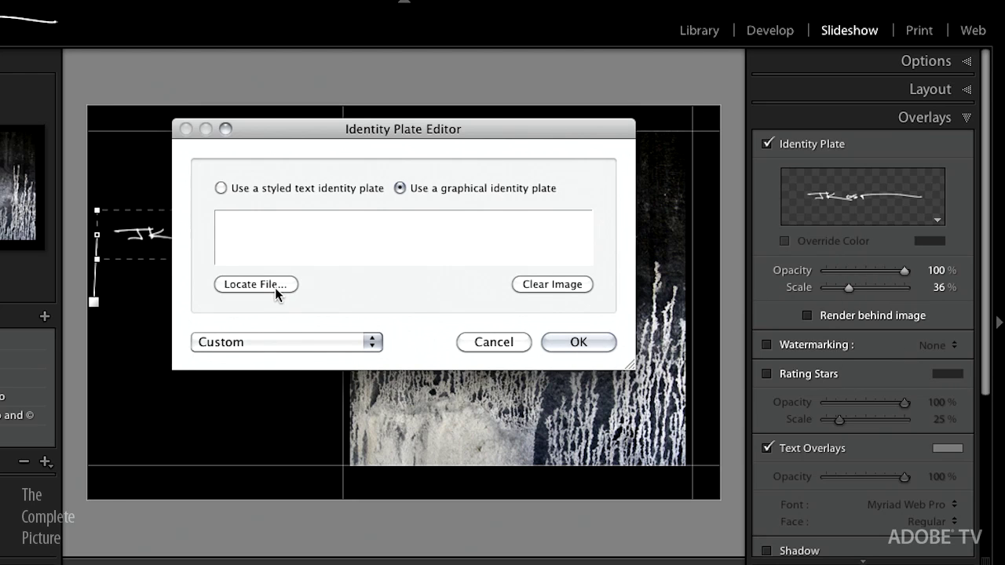
{"action": "left_click", "coordinate": [275, 285]}
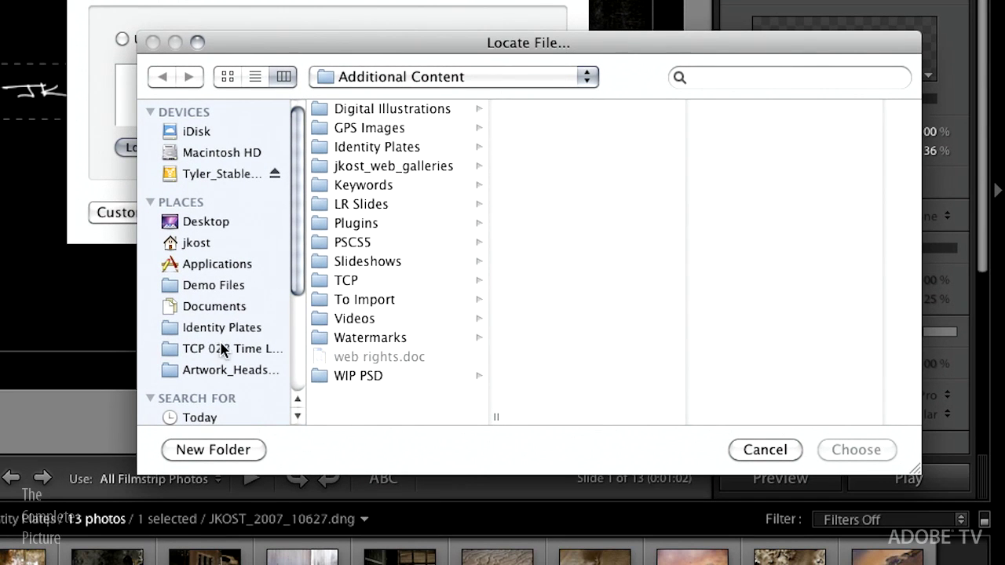
{"action": "left_click", "coordinate": [223, 328]}
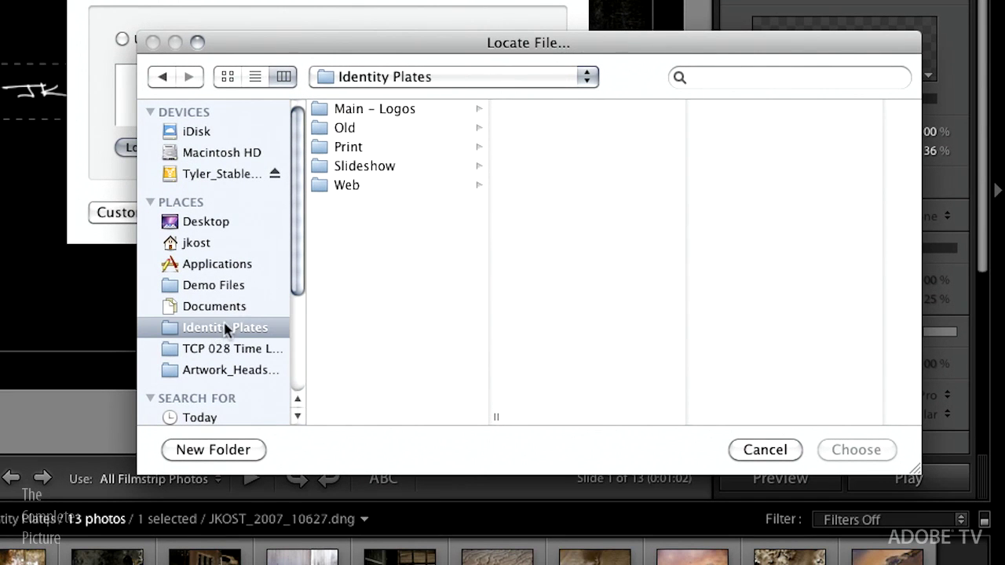
{"action": "left_click", "coordinate": [362, 165]}
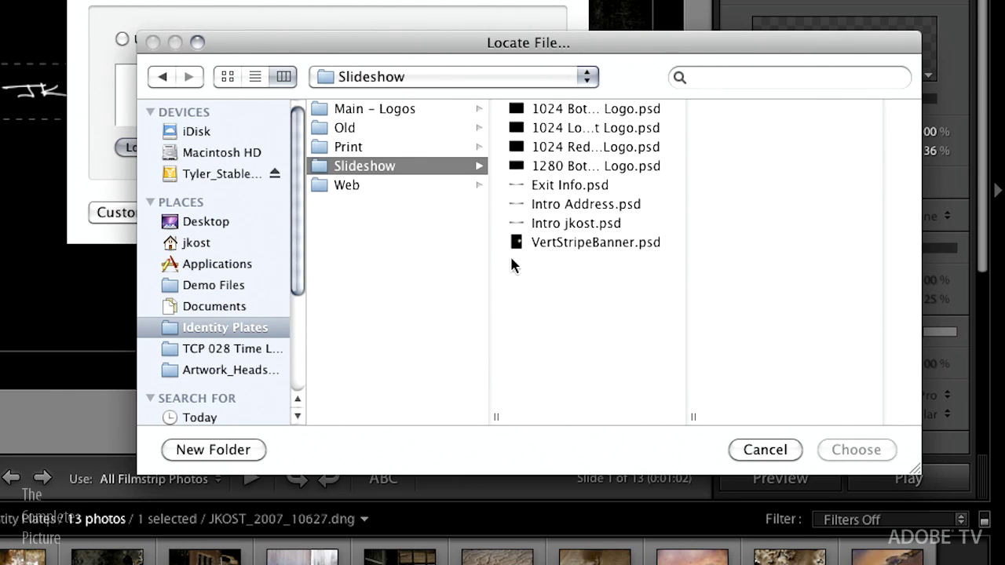
{"action": "left_click", "coordinate": [555, 242]}
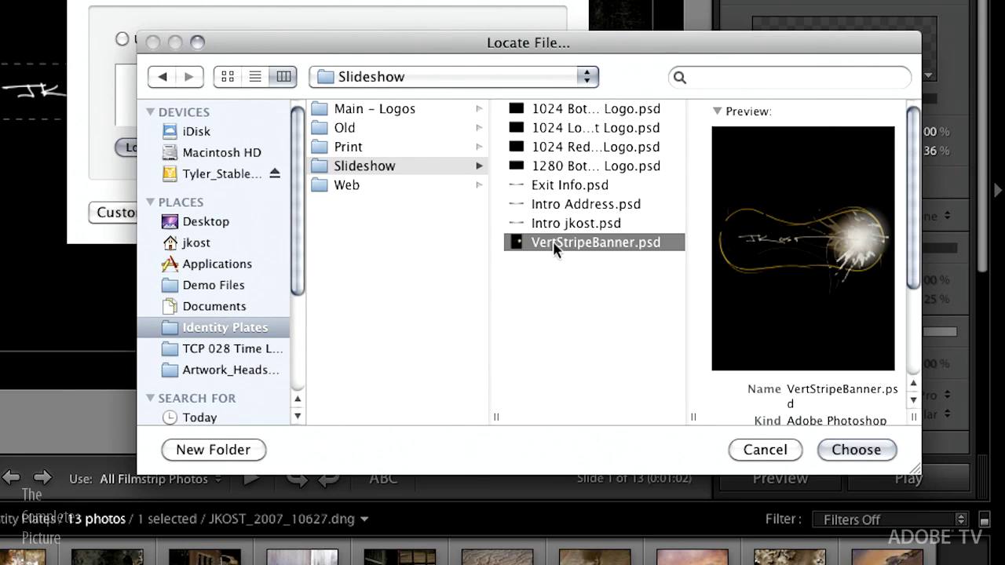
{"action": "left_click", "coordinate": [856, 449]}
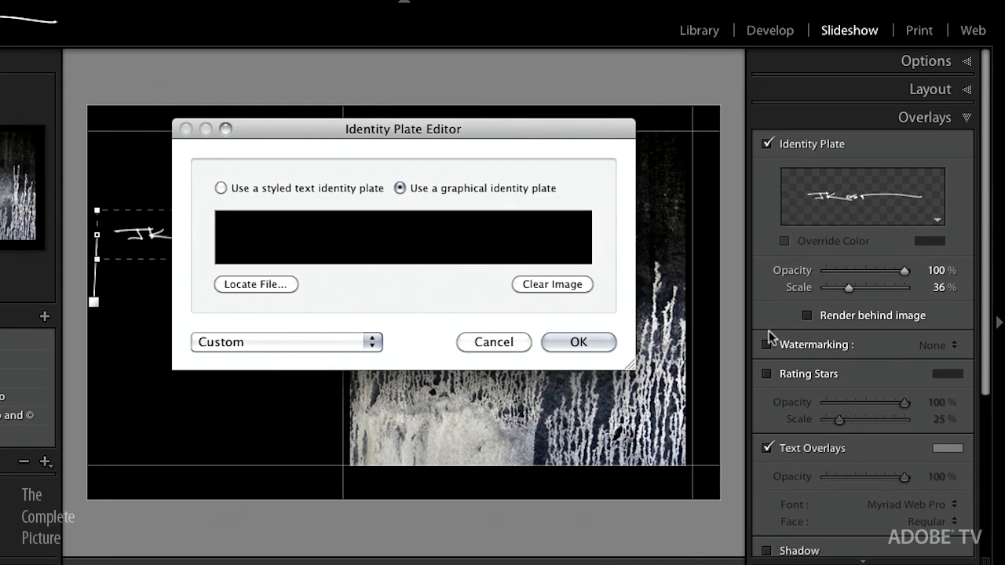
{"action": "left_click", "coordinate": [579, 343]}
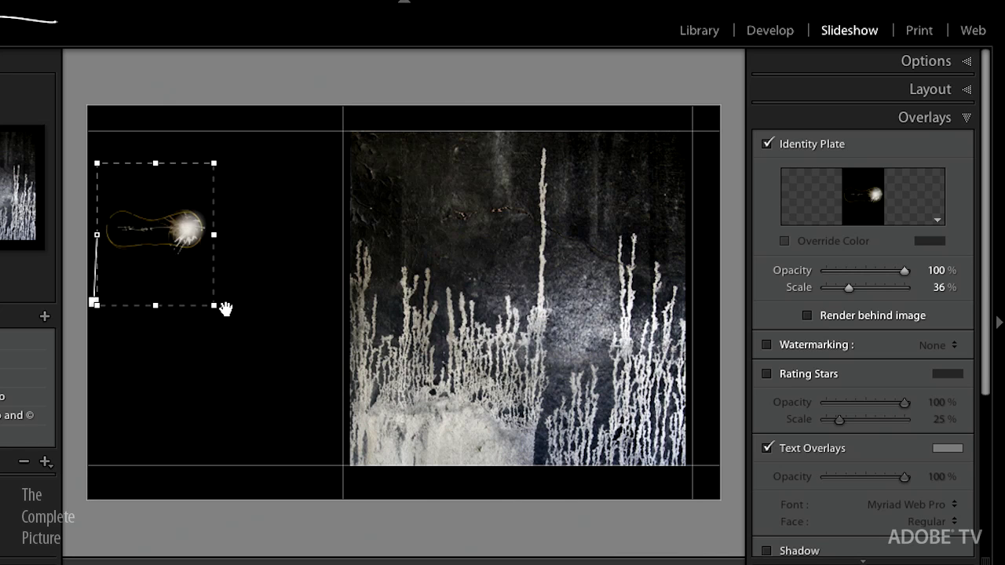
Enlarge the banner identity plate and position it to fill the empty area of the slide beside the photo.
{"action": "left_click_drag", "start_coordinate": [214, 306], "coordinate": [361, 489]}
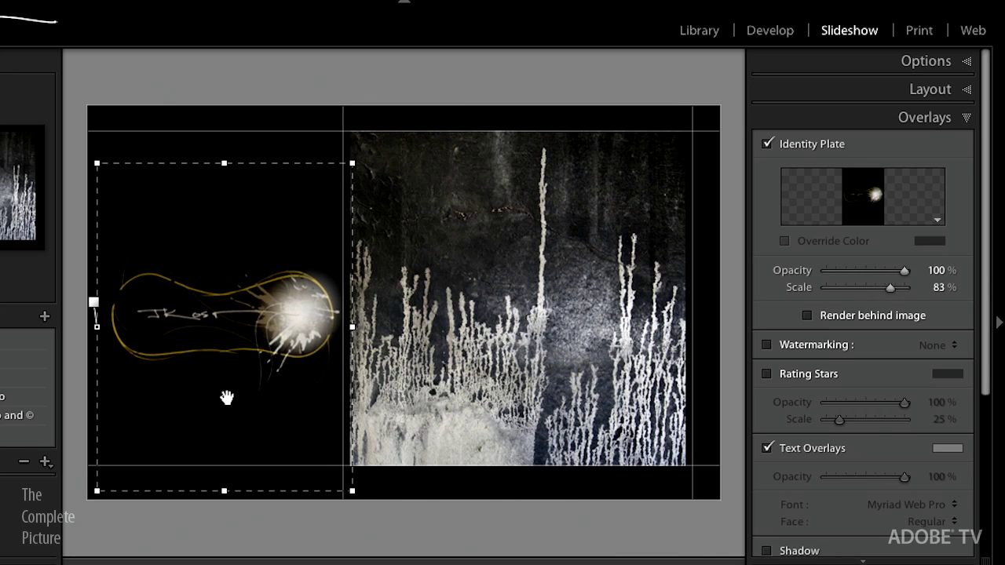
{"action": "left_click_drag", "start_coordinate": [96, 164], "coordinate": [44, 84]}
{"action": "left_click_drag", "start_coordinate": [193, 235], "coordinate": [240, 235]}
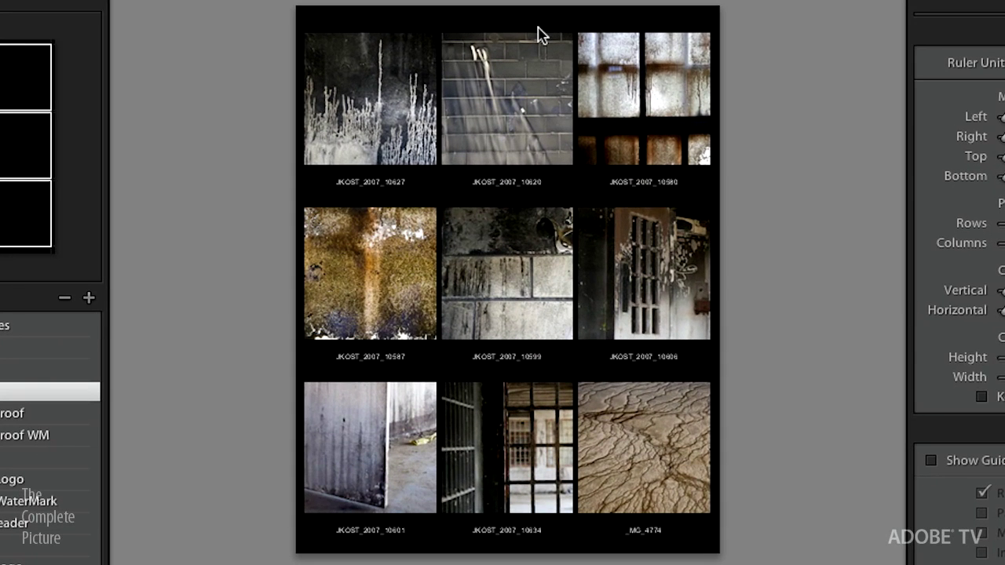
Set the contact sheet's top margin to 1.13 in and enable the PROOF identity plate at 97% opacity.
{"action": "left_click_drag", "start_coordinate": [541, 22], "coordinate": [536, 61]}
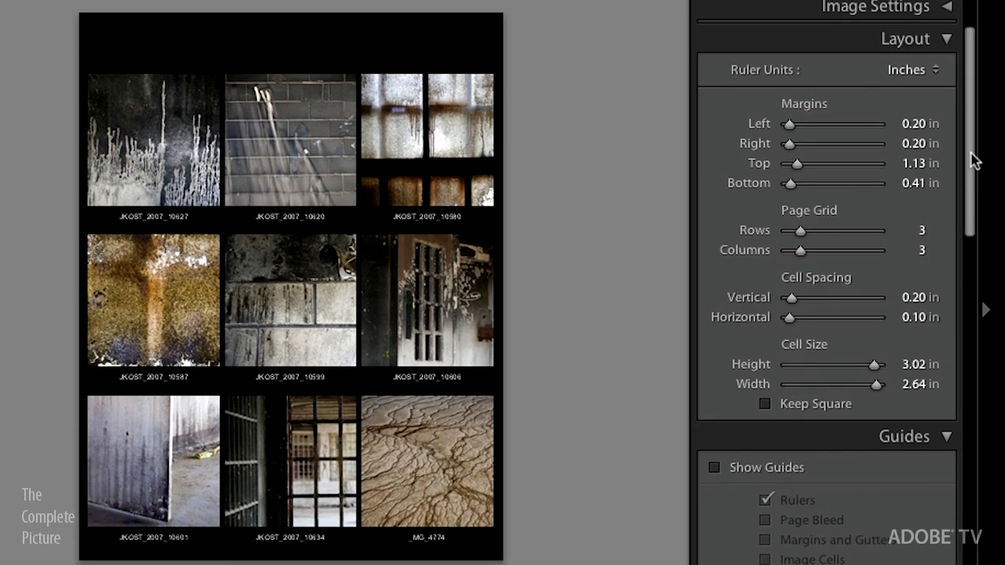
{"action": "left_click_drag", "start_coordinate": [972, 157], "coordinate": [981, 383]}
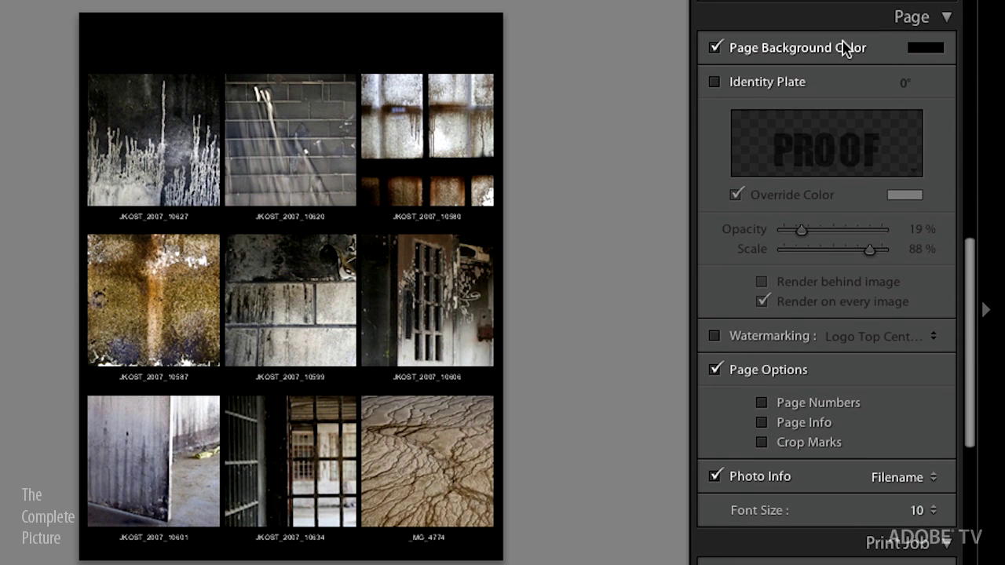
{"action": "left_click", "coordinate": [714, 84]}
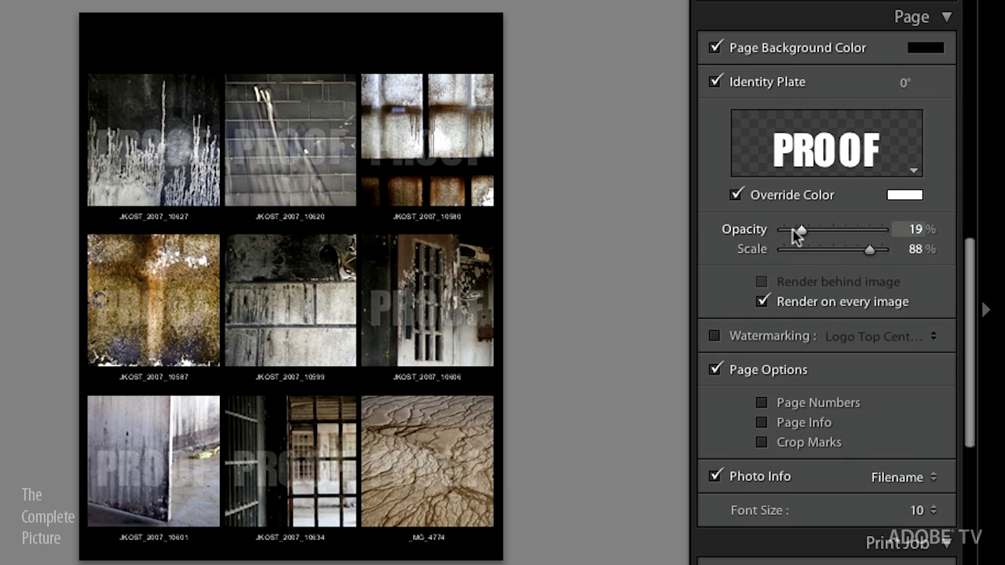
{"action": "left_click_drag", "start_coordinate": [801, 230], "coordinate": [876, 233]}
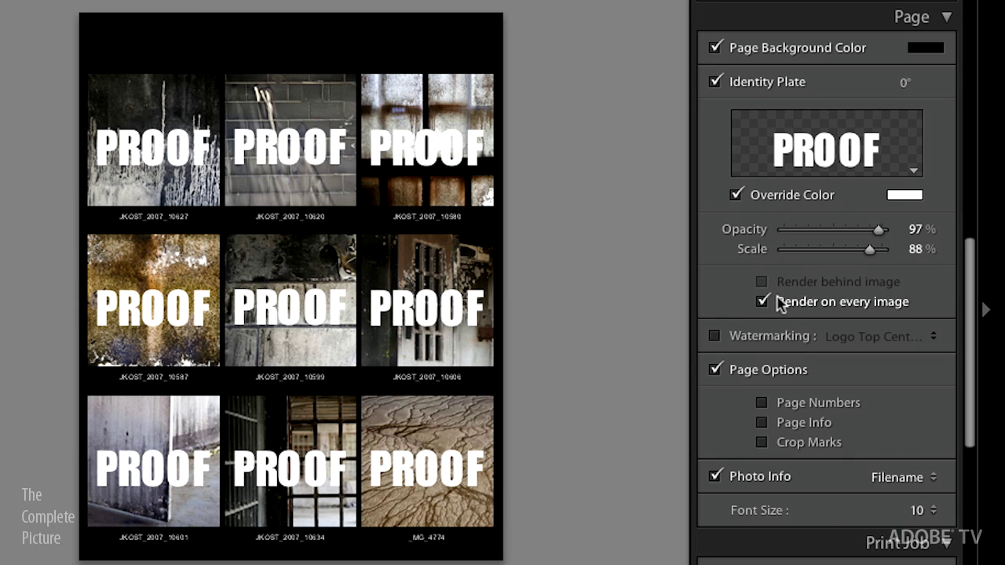
Turn on the Logo Lower Left watermark for the prints and switch the page's identity plate to "signature white".
{"action": "left_click", "coordinate": [714, 336]}
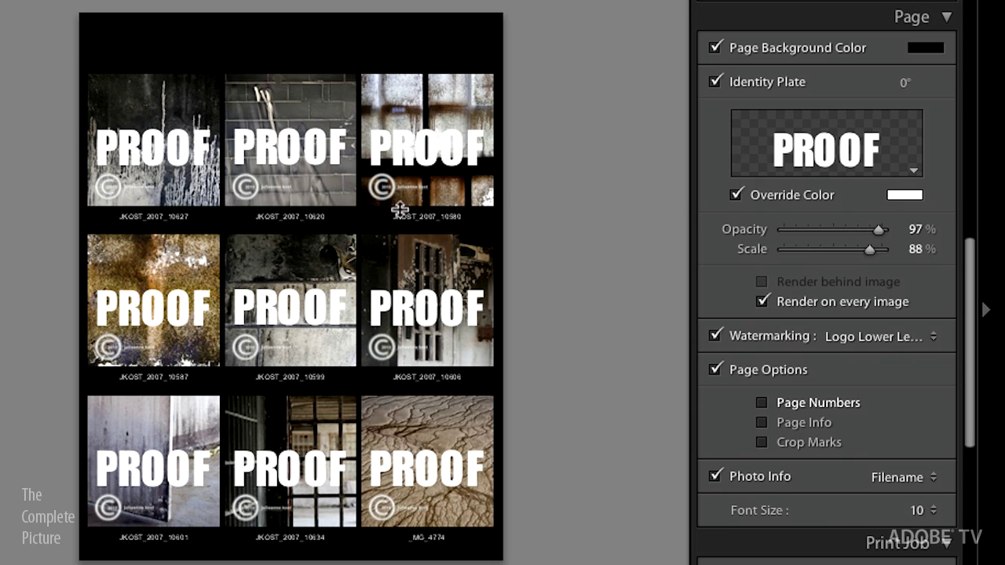
{"action": "left_click", "coordinate": [914, 174]}
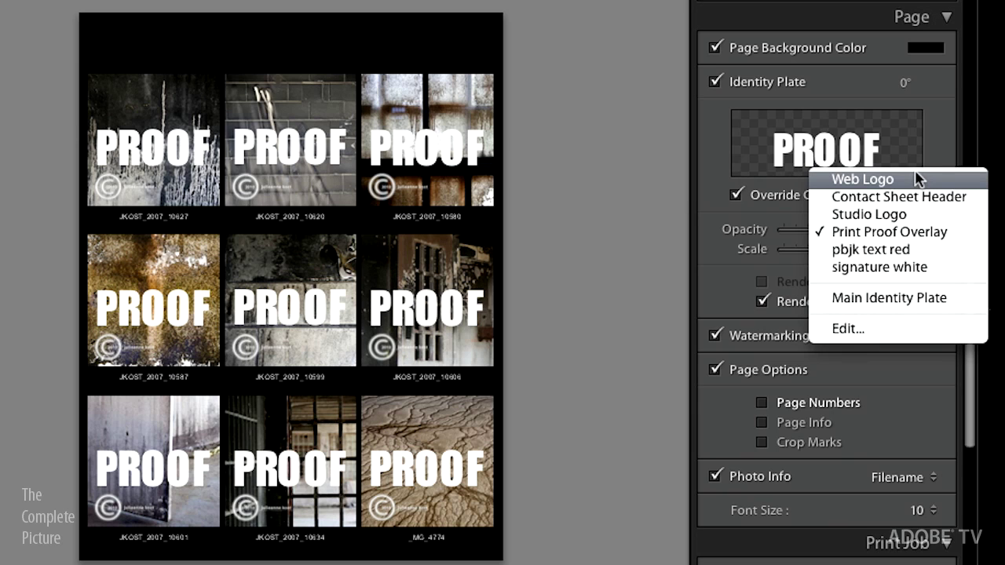
{"action": "left_click", "coordinate": [864, 267]}
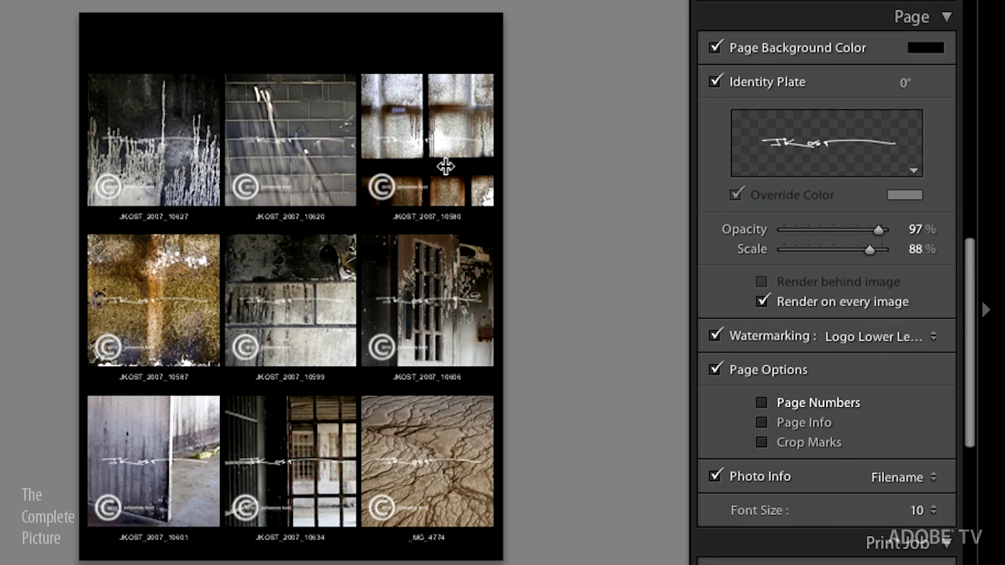
Turn off rendering the signature identity plate on every image and place it as a header above the contact sheet's photos.
{"action": "left_click", "coordinate": [762, 302]}
{"action": "left_click_drag", "start_coordinate": [118, 35], "coordinate": [206, 50]}
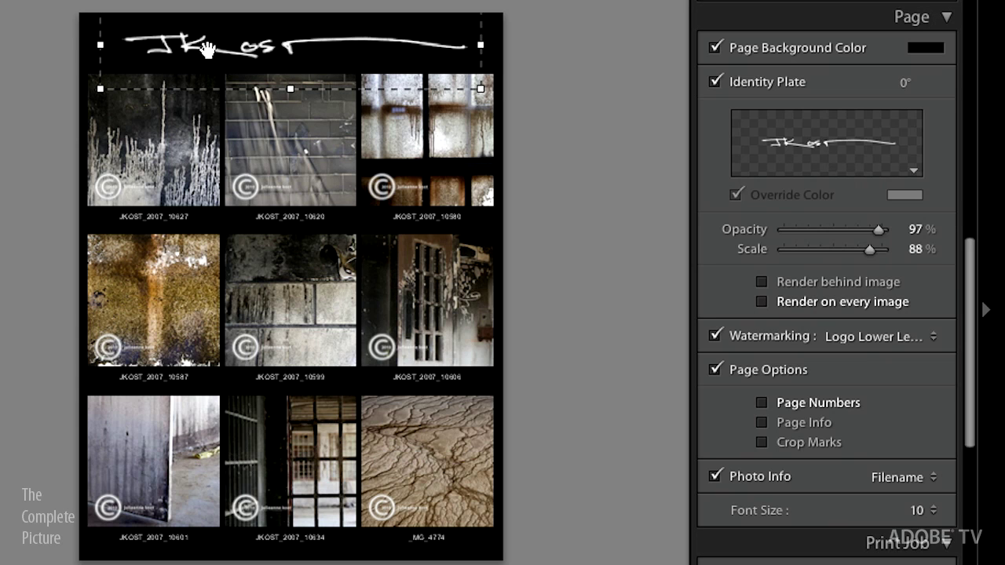
{"action": "left_click", "coordinate": [457, 135]}
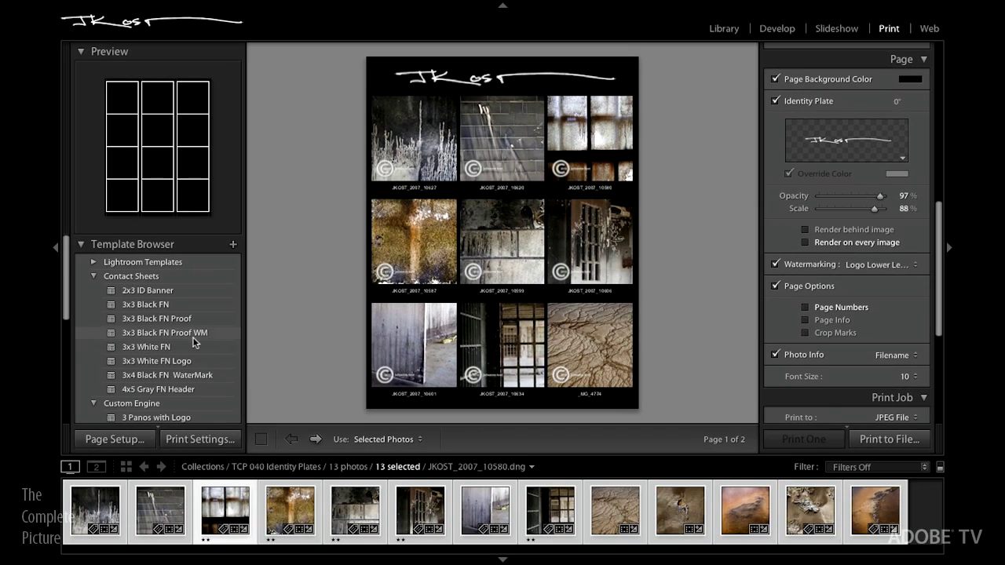
Try the 3x4 Black FN WaterMark contact sheet template, followed by the 3x3 White FN Logo template.
{"action": "left_click", "coordinate": [195, 378]}
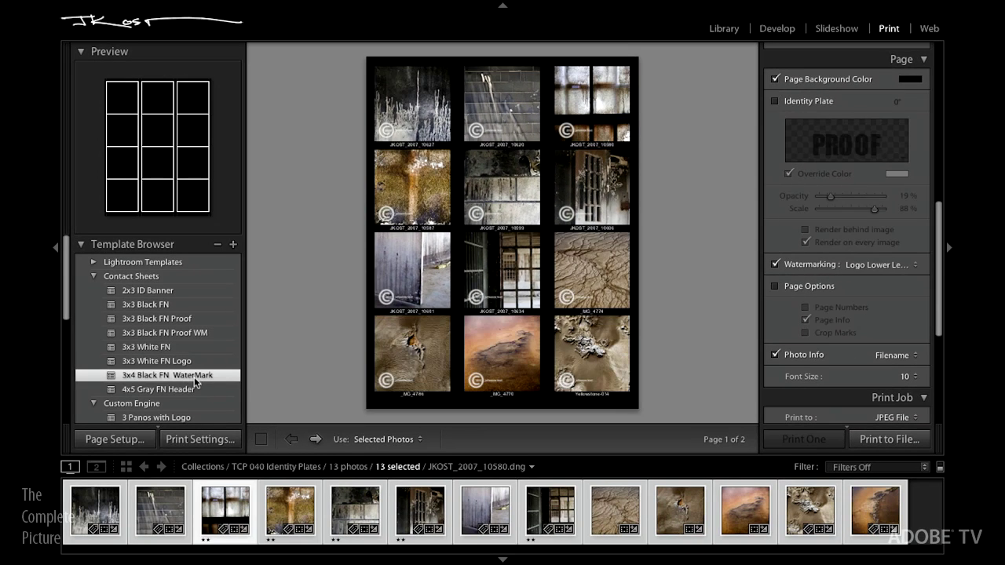
{"action": "left_click", "coordinate": [187, 362]}
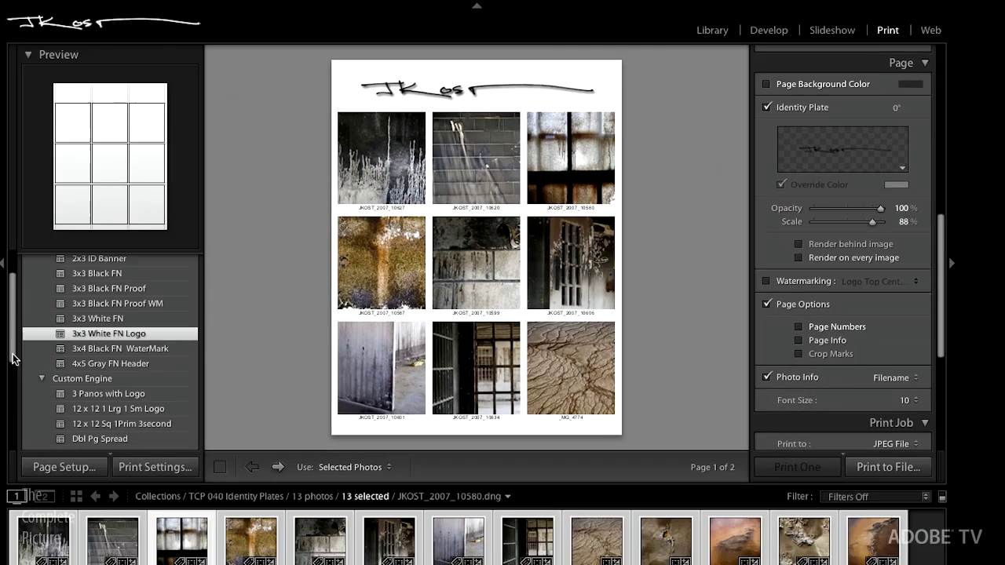
Apply the 12 x 12 1 Lrg 1 Sm Logo template from the Custom Engine folder.
{"action": "scroll", "coordinate": [69, 378], "scroll_direction": "down", "scroll_amount": 5}
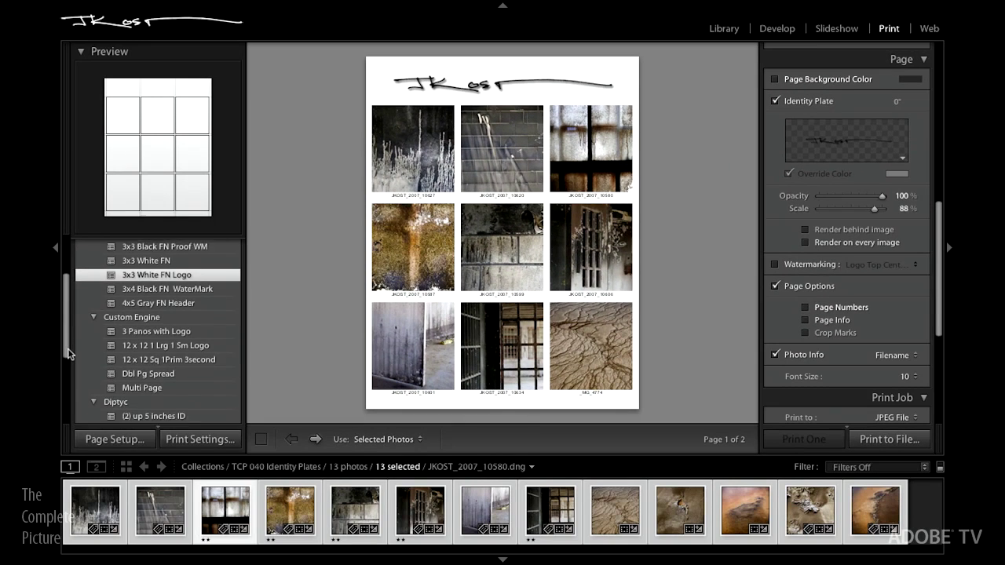
{"action": "scroll", "coordinate": [69, 377], "scroll_direction": "down", "scroll_amount": 2}
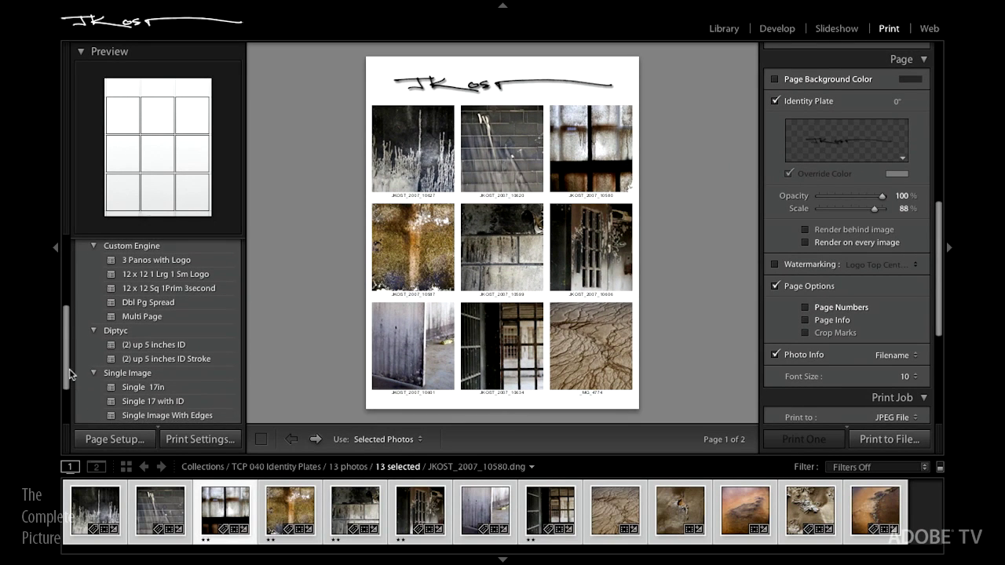
{"action": "scroll", "coordinate": [938, 217], "scroll_direction": "up", "scroll_amount": 10}
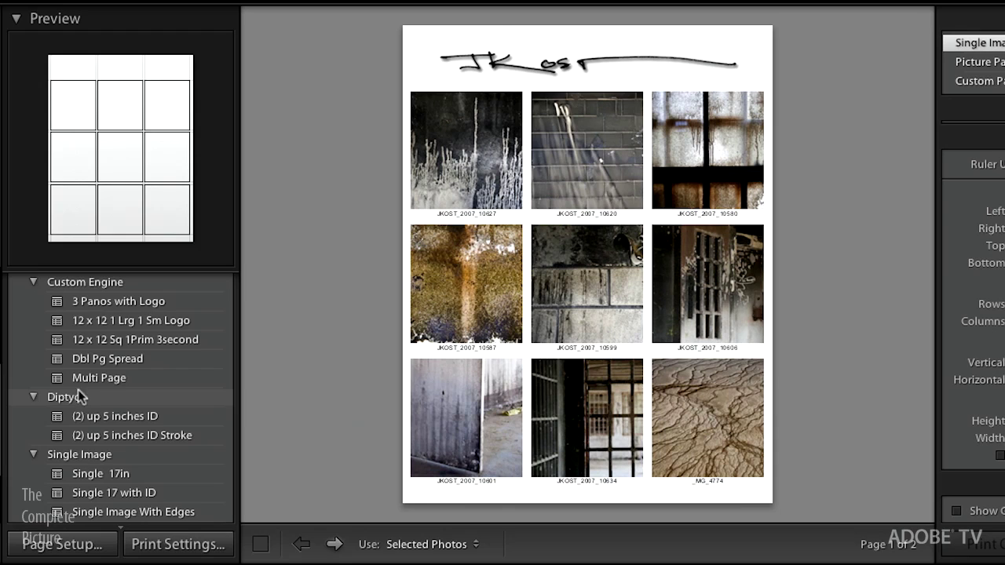
{"action": "left_click", "coordinate": [102, 322]}
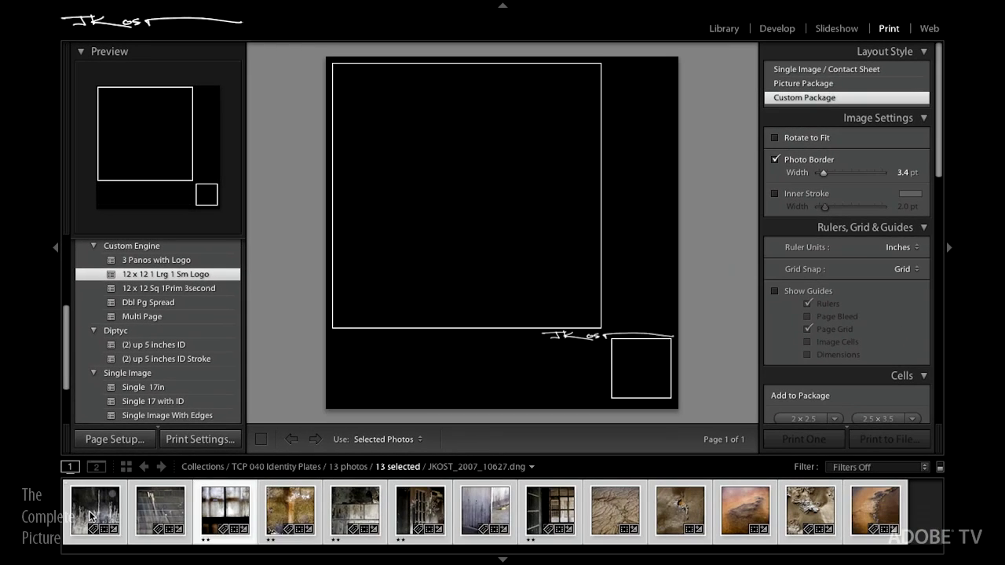
Fill the large cell with the first photo and the small cell with the second, and shift the signature identity plate fully onto the page.
{"action": "left_click", "coordinate": [88, 522]}
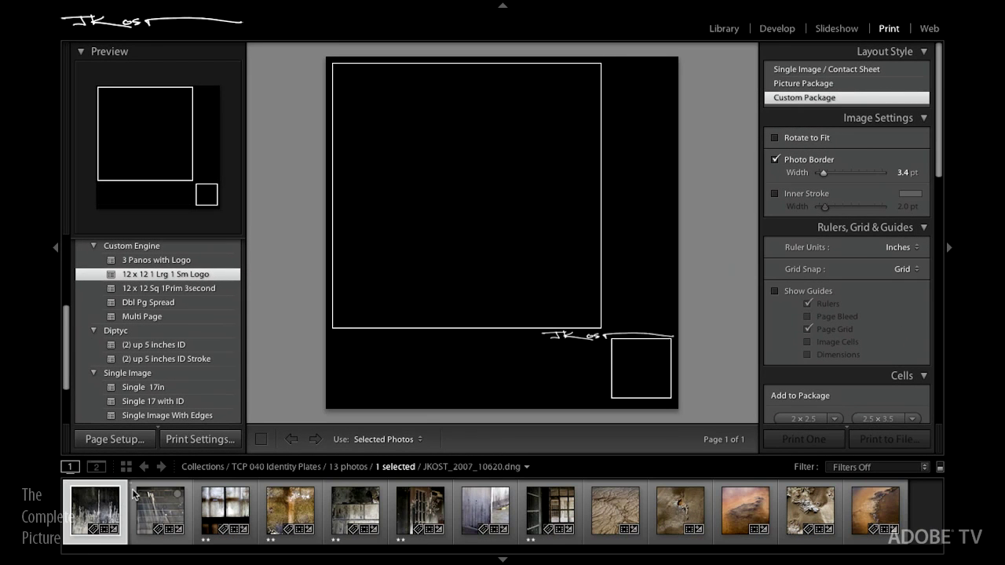
{"action": "left_click_drag", "start_coordinate": [91, 510], "coordinate": [454, 173]}
{"action": "left_click_drag", "start_coordinate": [202, 497], "coordinate": [635, 371]}
{"action": "left_click", "coordinate": [588, 338]}
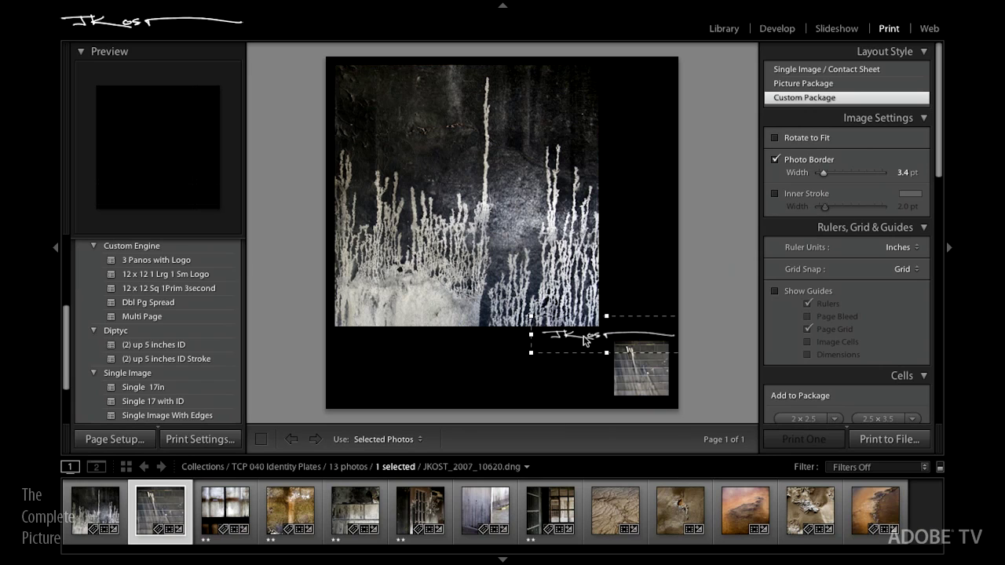
{"action": "left_click_drag", "start_coordinate": [576, 340], "coordinate": [552, 349]}
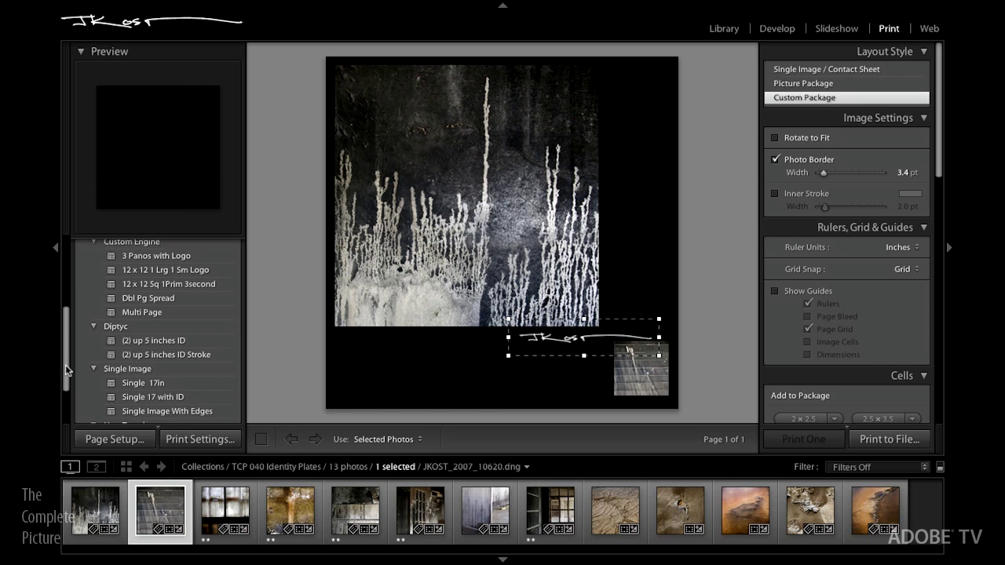
Apply the (2) up 5 inches ID Stroke diptych template and add the first photo to the selection to fill both cells.
{"action": "left_click_drag", "start_coordinate": [67, 363], "coordinate": [67, 392]}
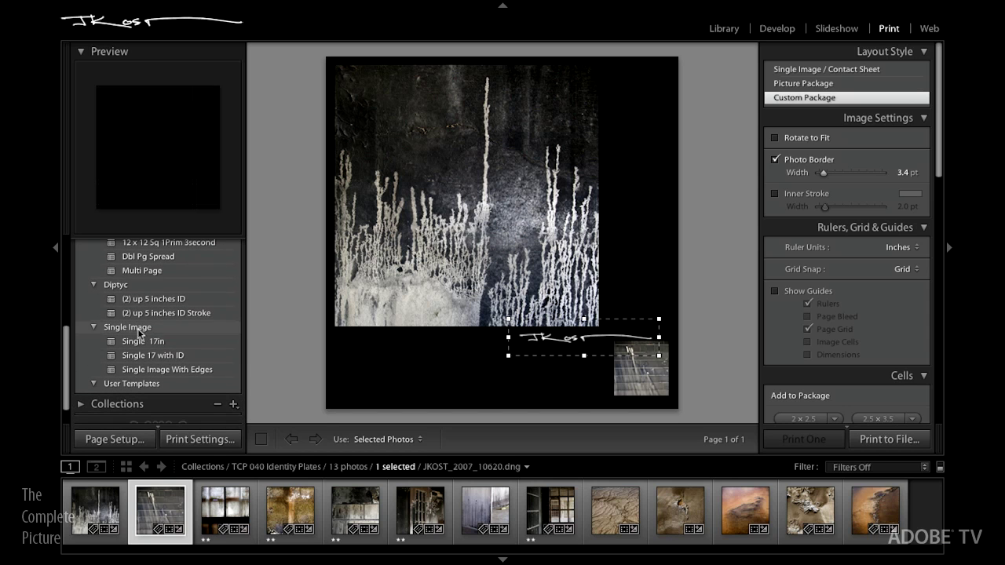
{"action": "left_click", "coordinate": [169, 312]}
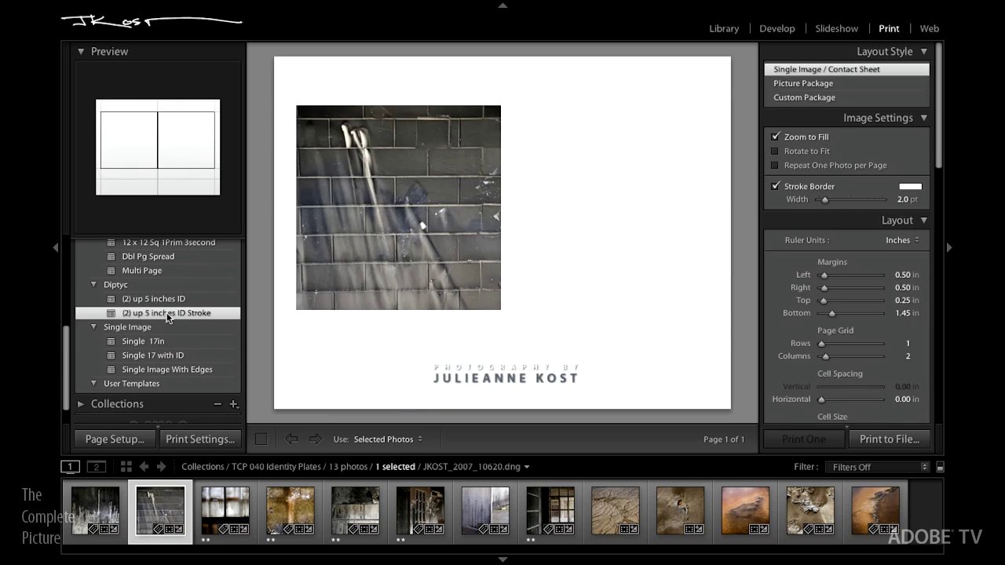
{"action": "left_click", "coordinate": [106, 514], "text": "ctrl"}
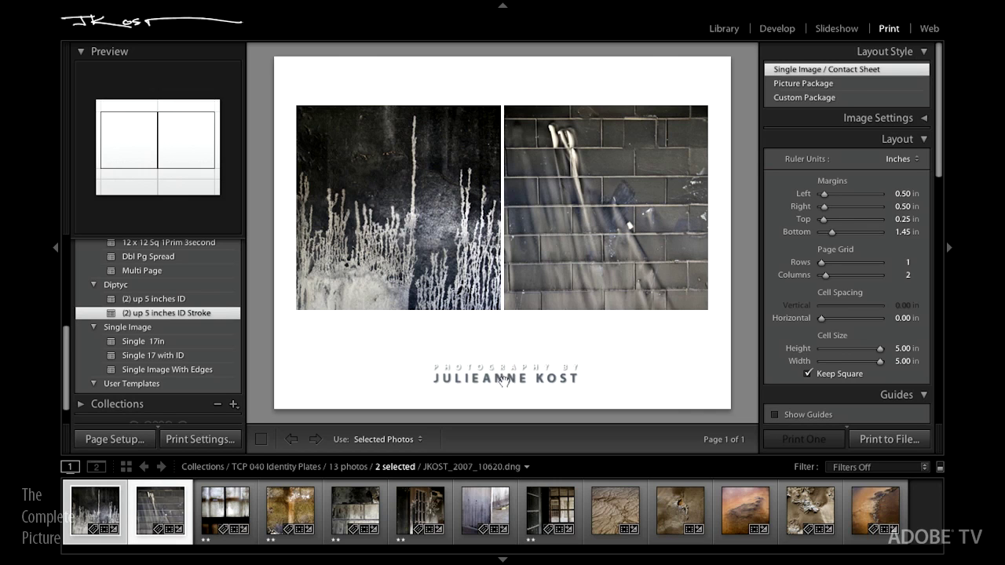
Apply the Single 17 with ID template and switch its identity plate to Studio Logo.
{"action": "left_click", "coordinate": [161, 355]}
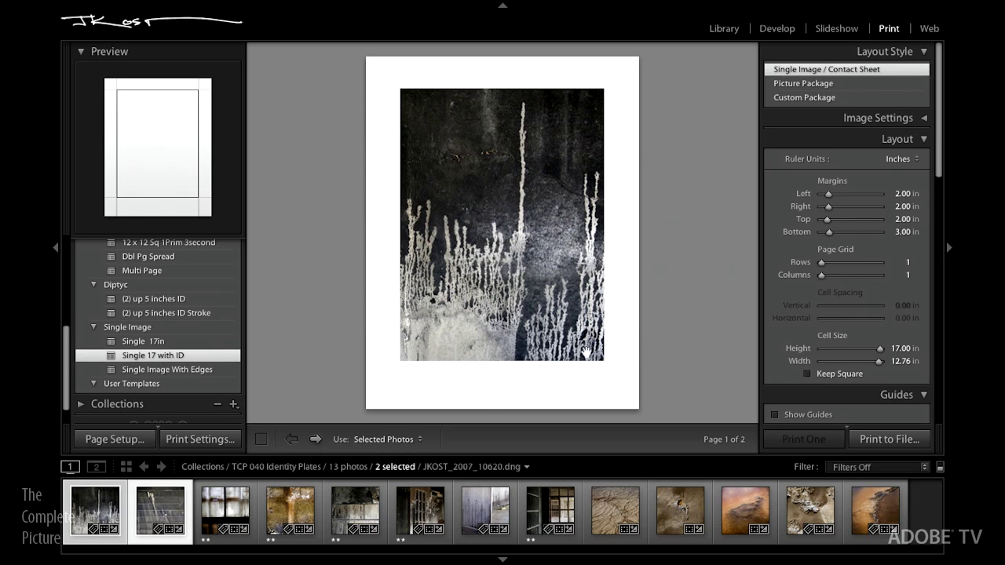
{"action": "left_click_drag", "start_coordinate": [941, 157], "coordinate": [945, 305]}
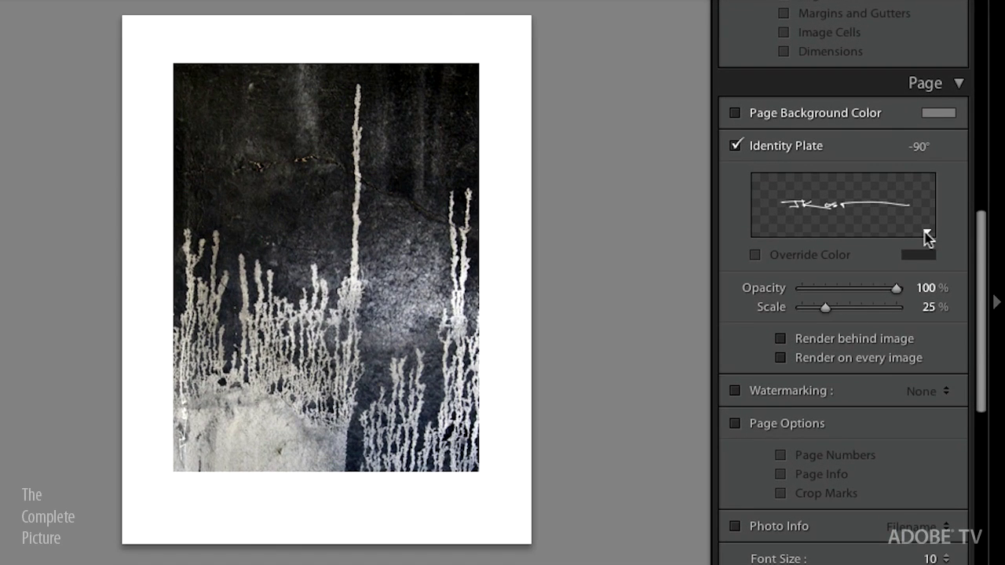
{"action": "left_click", "coordinate": [928, 235]}
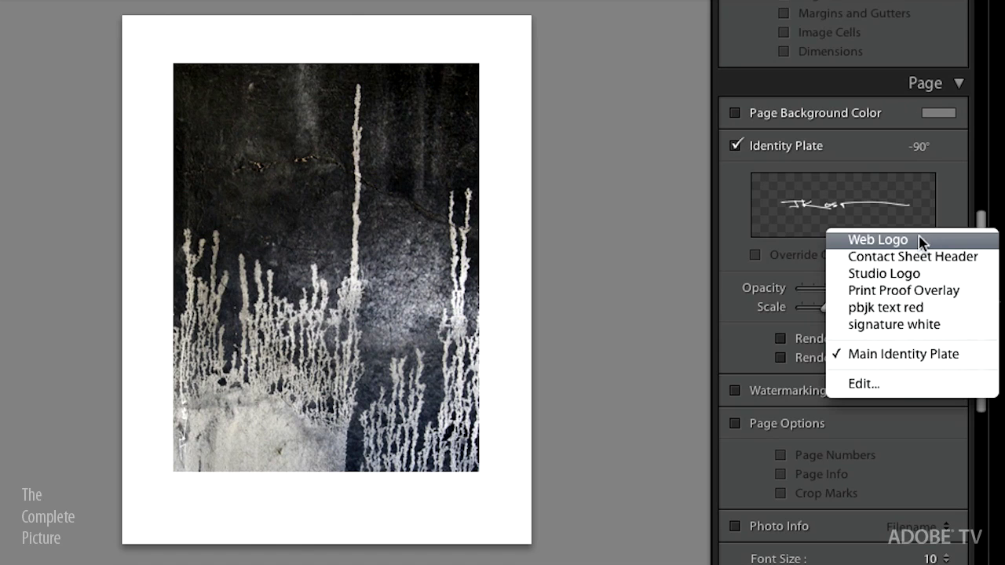
{"action": "left_click", "coordinate": [907, 274]}
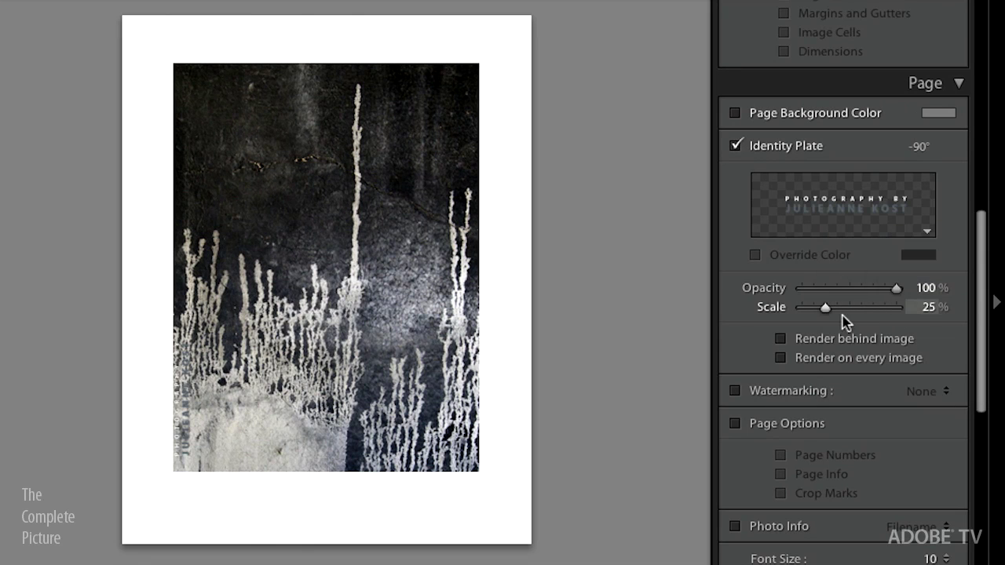
Move the Studio Logo identity plate off the photo, set it to no rotation and centre it just below the photo.
{"action": "left_click_drag", "start_coordinate": [183, 427], "coordinate": [145, 397]}
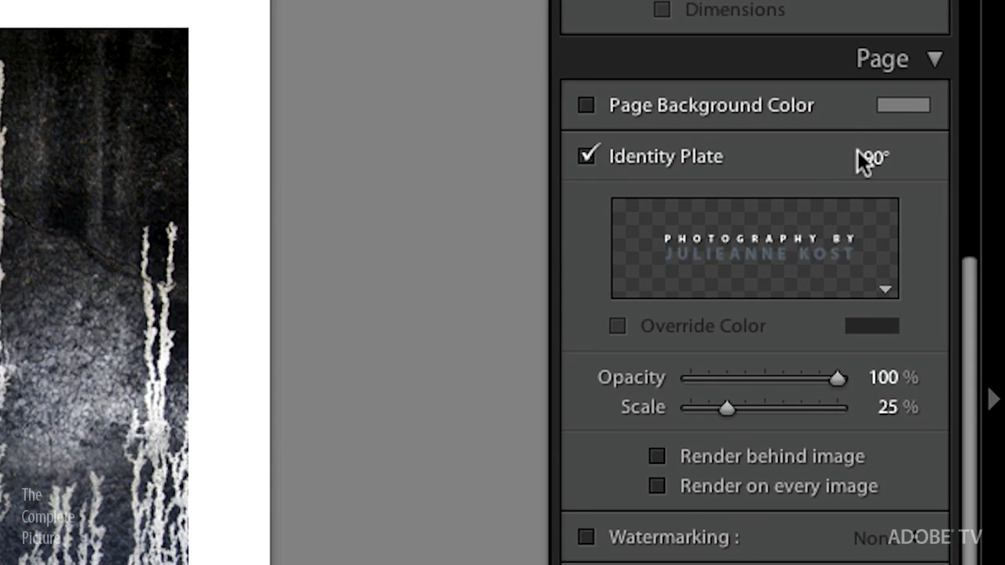
{"action": "left_click", "coordinate": [880, 159]}
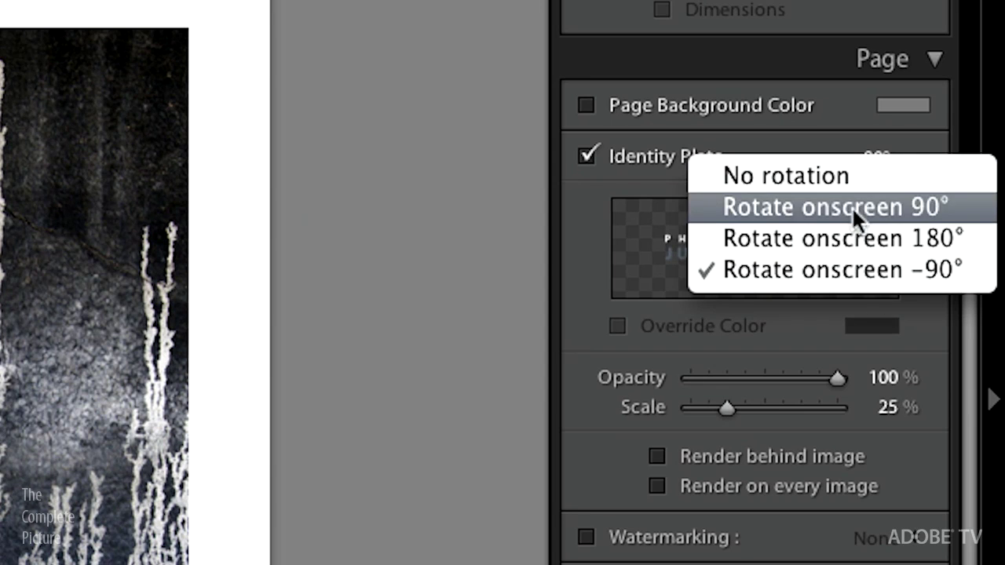
{"action": "left_click", "coordinate": [848, 176]}
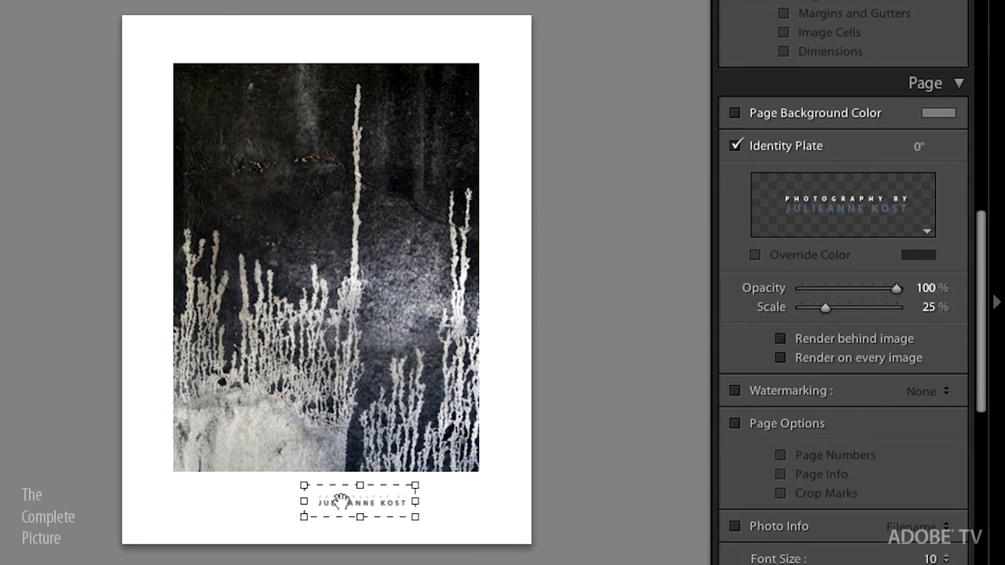
{"action": "left_click_drag", "start_coordinate": [342, 500], "coordinate": [310, 494]}
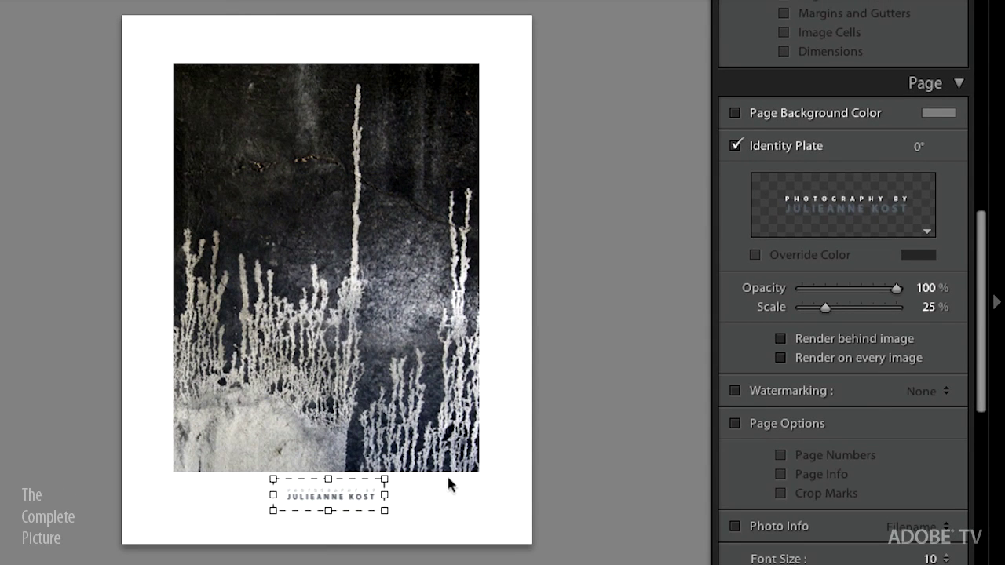
{"action": "left_click", "coordinate": [462, 509]}
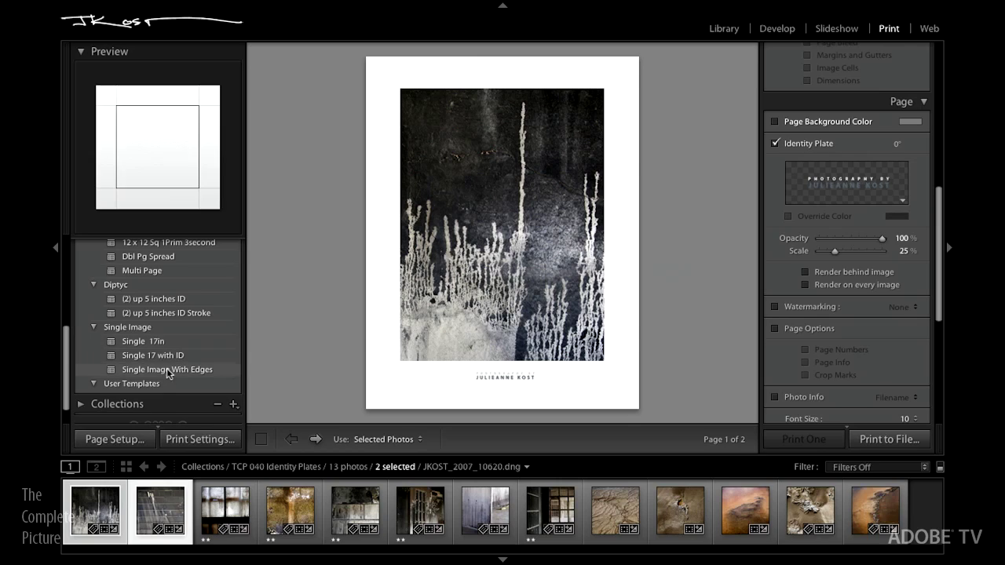
Apply the Single Image With Edges template and load 8x8_150.png from the Print folder as its graphical identity plate, using the large file anyway.
{"action": "left_click", "coordinate": [168, 373]}
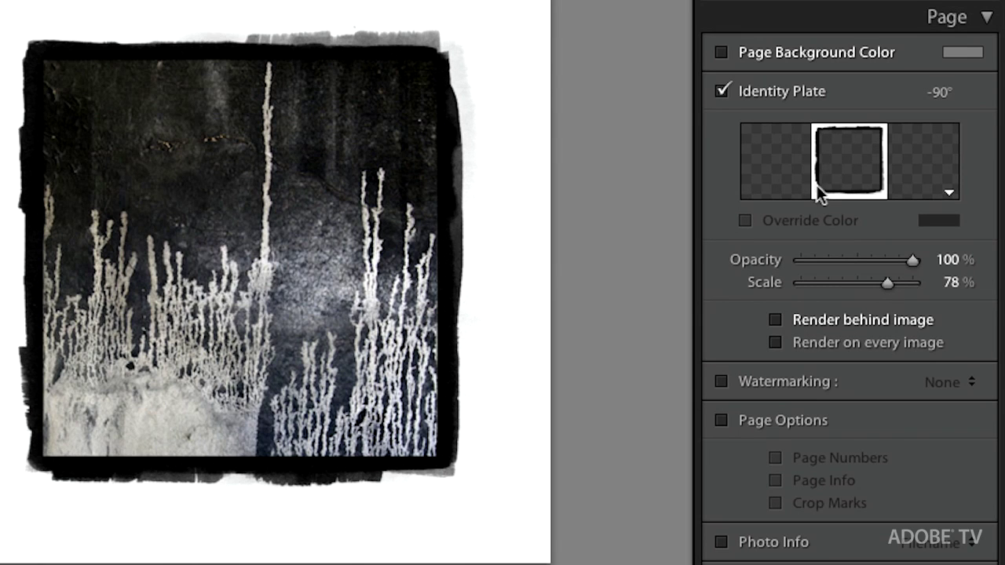
{"action": "left_click", "coordinate": [949, 194]}
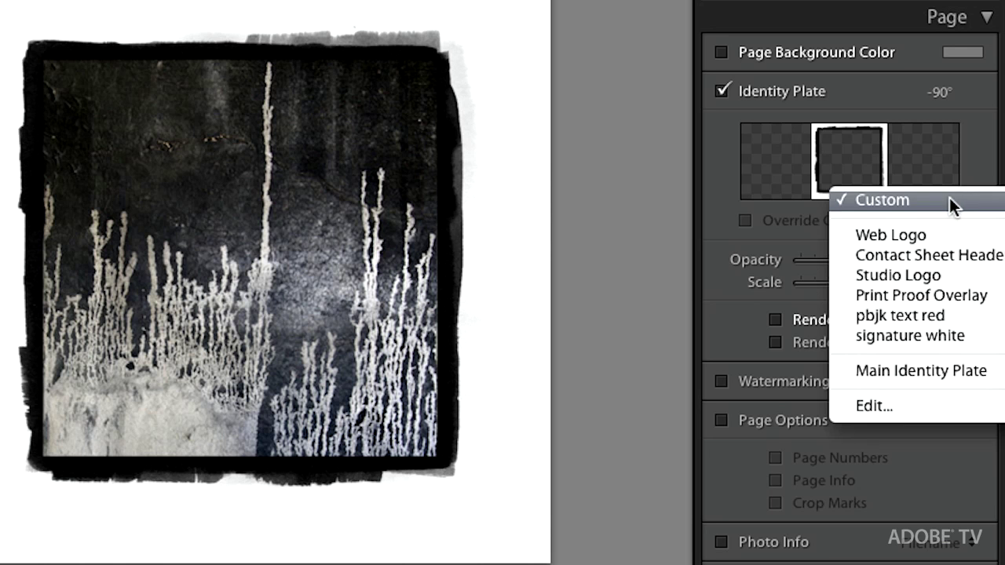
{"action": "left_click", "coordinate": [914, 410]}
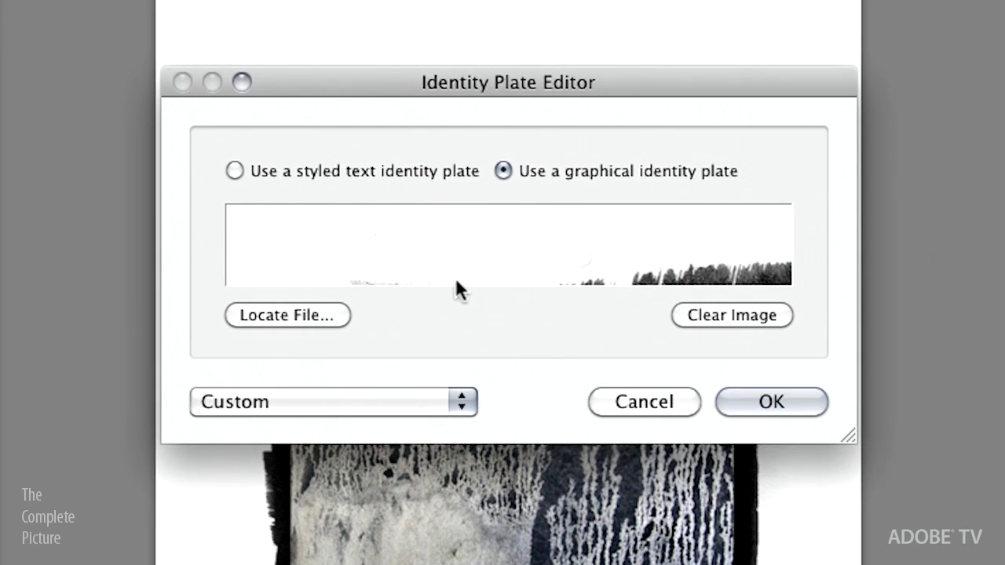
{"action": "left_click", "coordinate": [316, 320]}
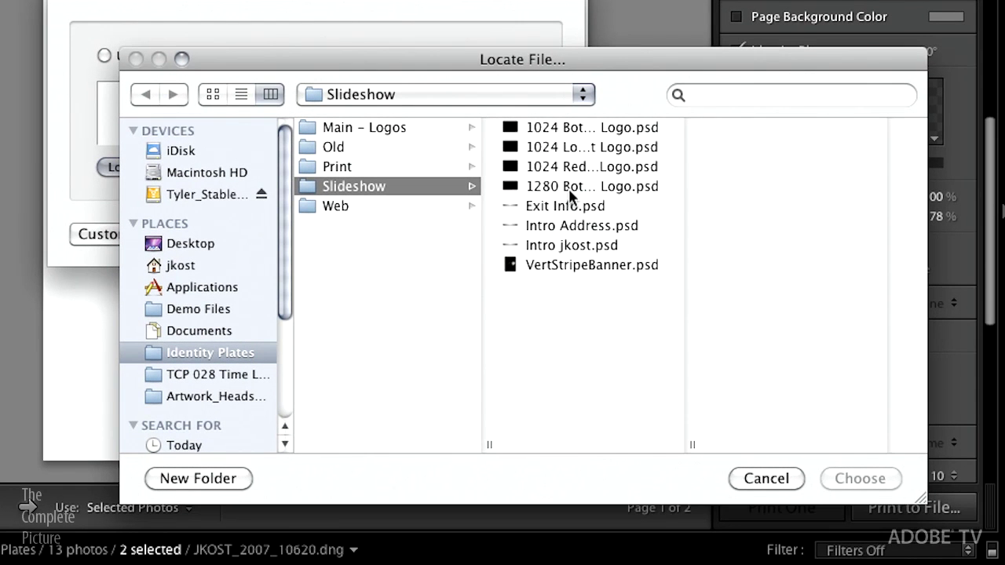
{"action": "left_click", "coordinate": [353, 167]}
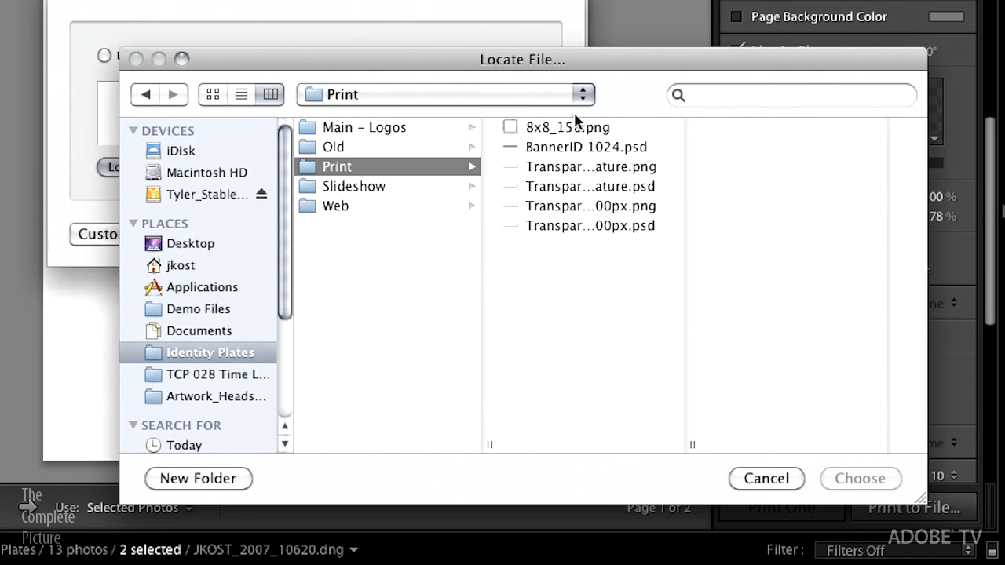
{"action": "left_click", "coordinate": [571, 129]}
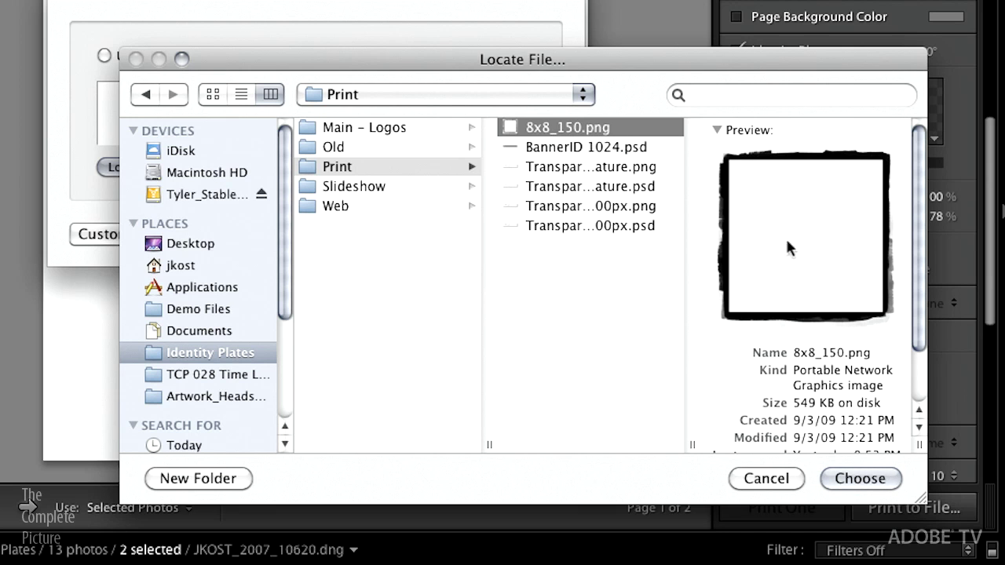
{"action": "left_click", "coordinate": [861, 480]}
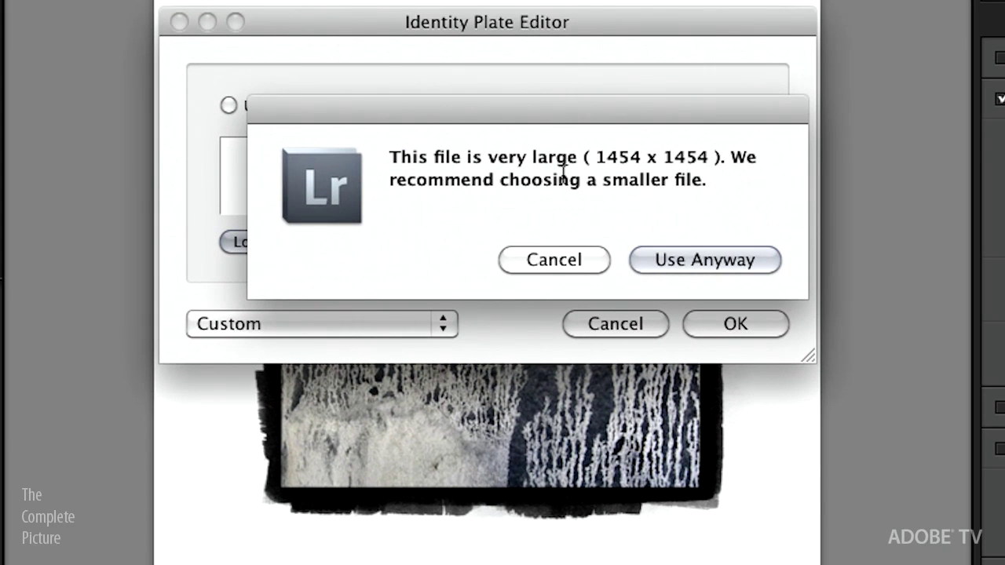
{"action": "left_click", "coordinate": [680, 263]}
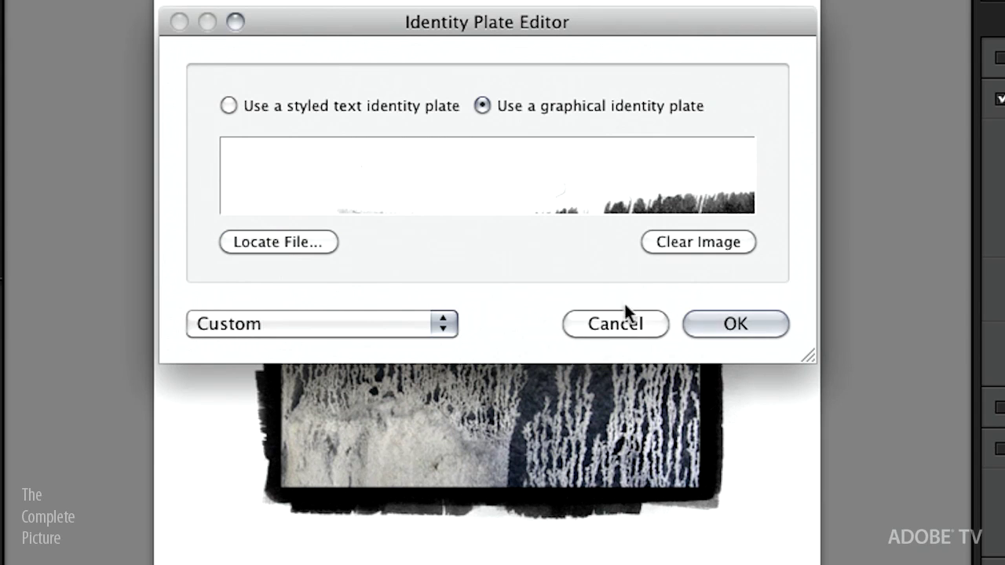
{"action": "left_click", "coordinate": [734, 322]}
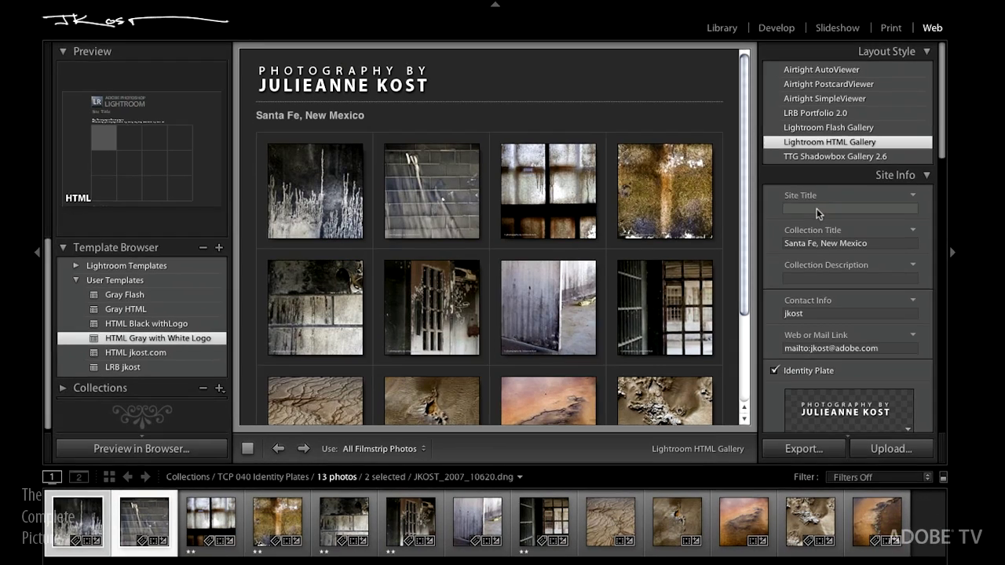
Set the HTML web gallery's site title to "jhgjdghjgdhjg".
{"action": "left_click", "coordinate": [816, 205]}
{"action": "type", "text": "jhgjdghjgdhjg"}
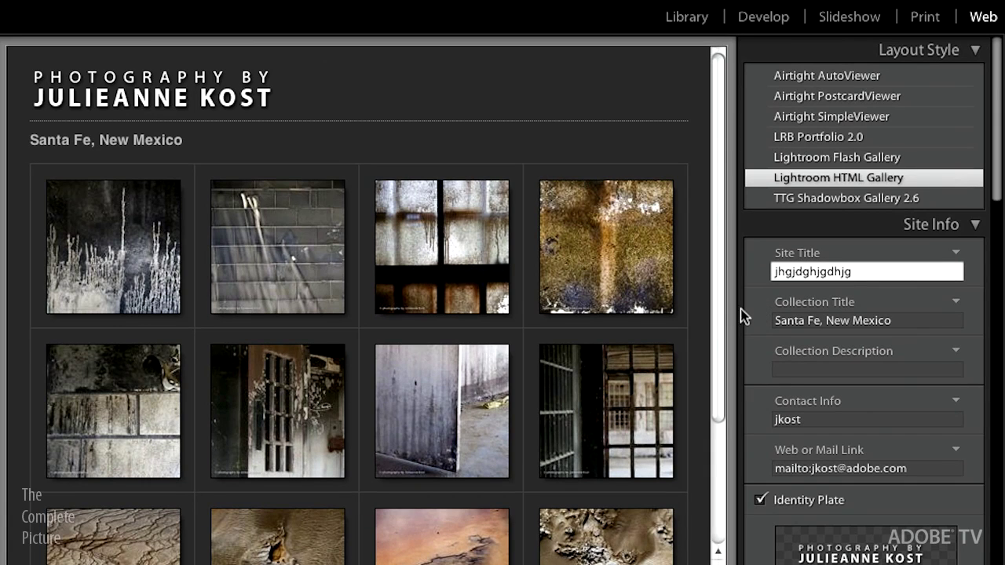
{"action": "key", "text": "Return"}
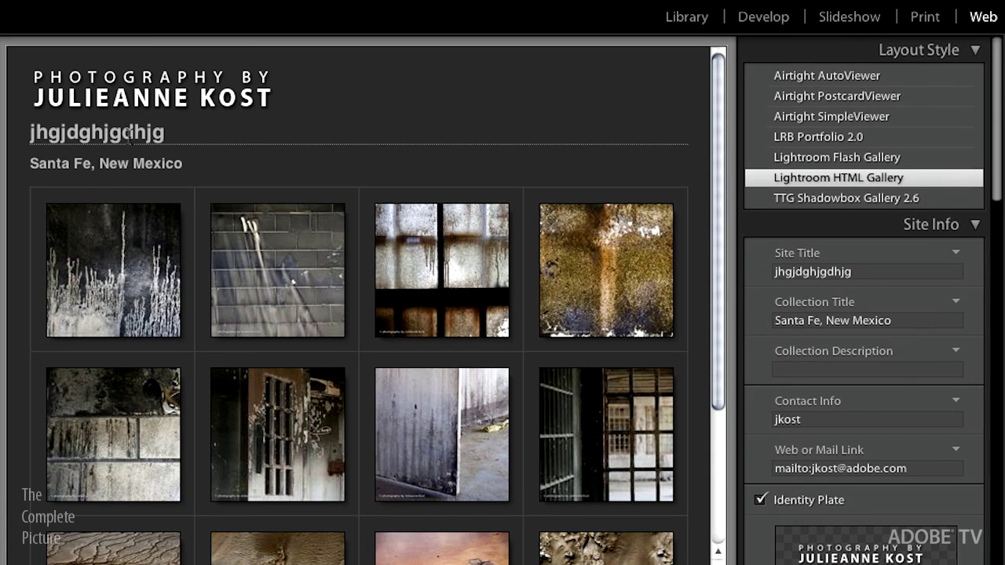
Clear the HTML web gallery's site title.
{"action": "left_click", "coordinate": [866, 274]}
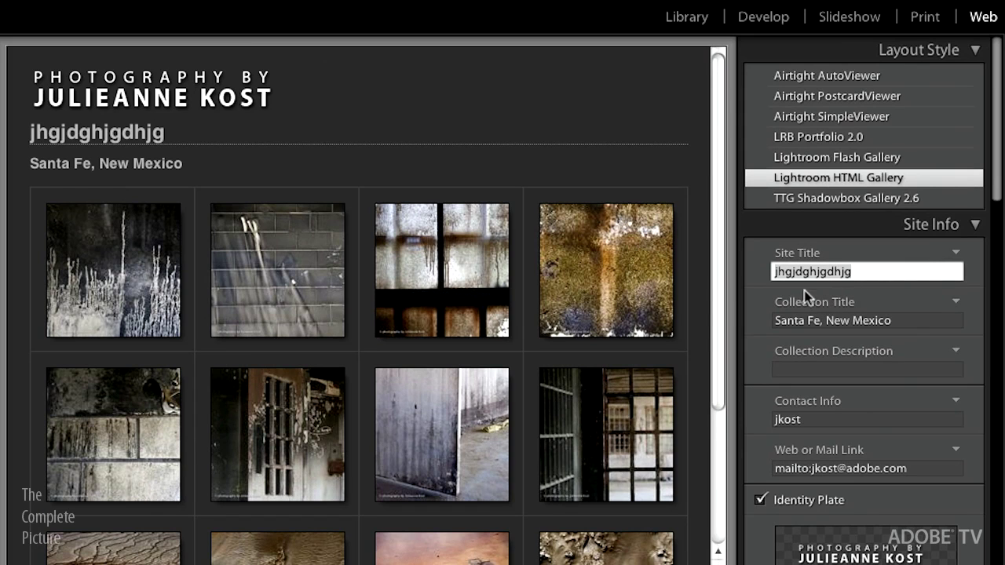
{"action": "key", "text": "BackSpace"}
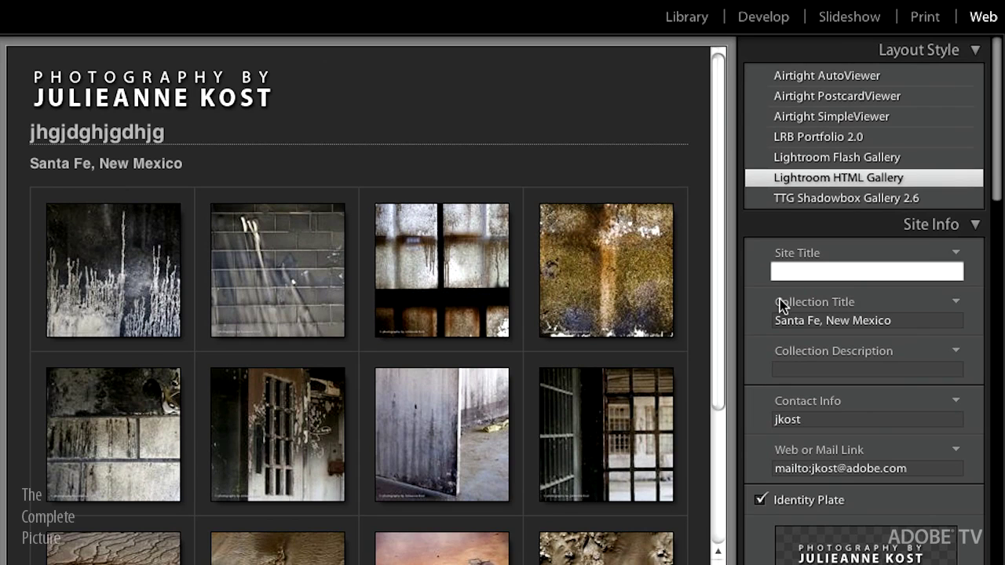
{"action": "key", "text": "Tab"}
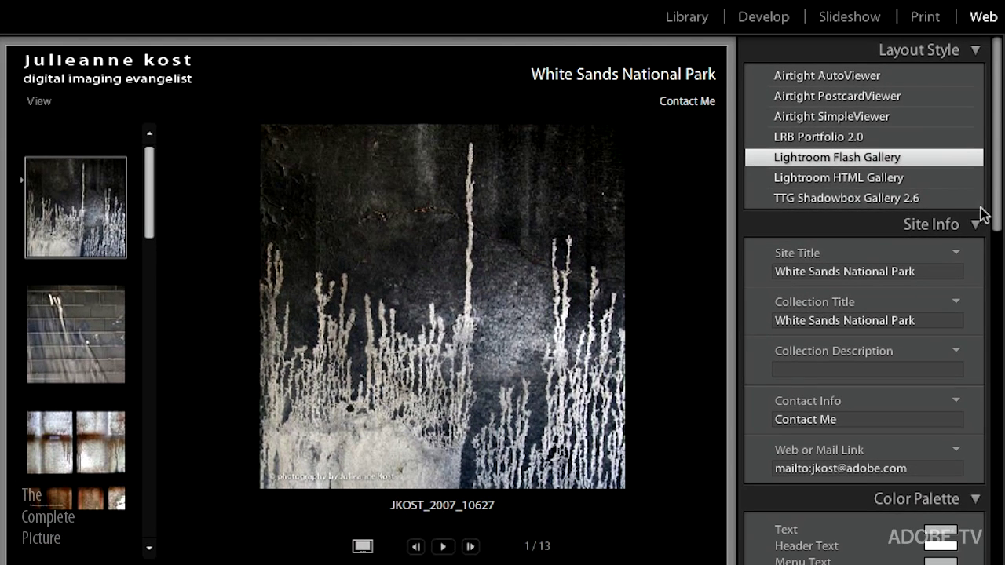
Choose Web Logo as the identity plate in the Flash gallery's appearance settings.
{"action": "left_click_drag", "start_coordinate": [994, 197], "coordinate": [990, 443]}
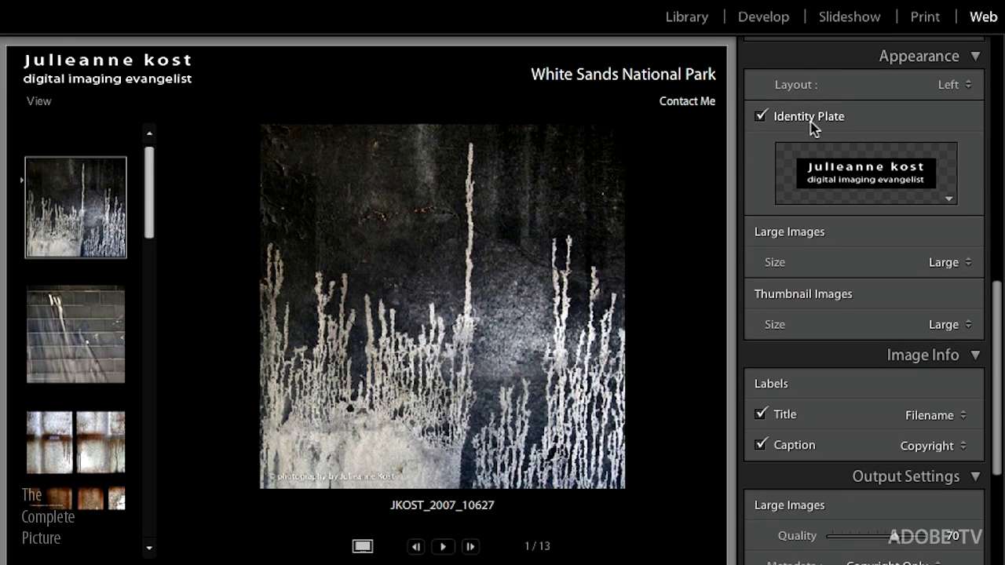
{"action": "left_click", "coordinate": [948, 202]}
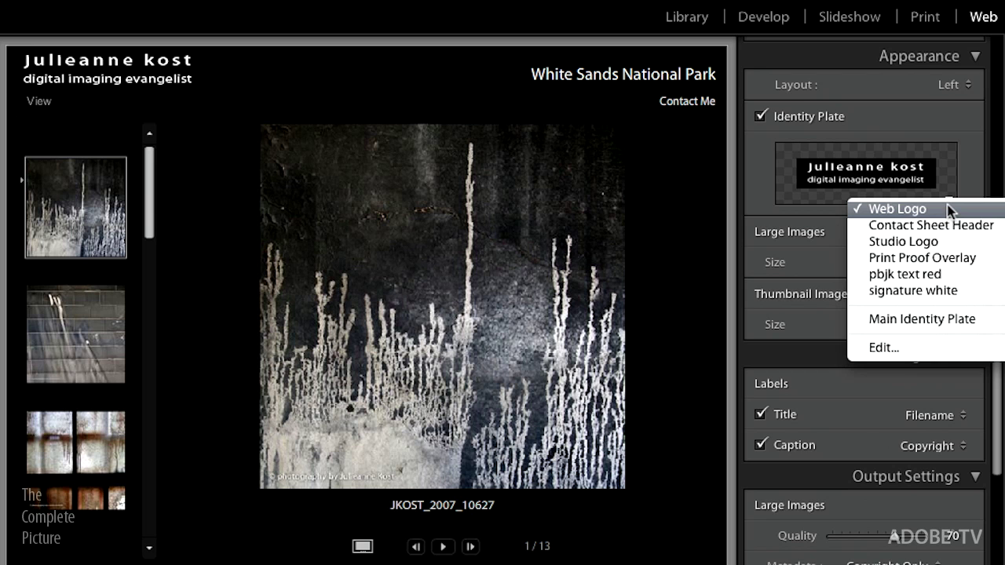
{"action": "left_click", "coordinate": [949, 209]}
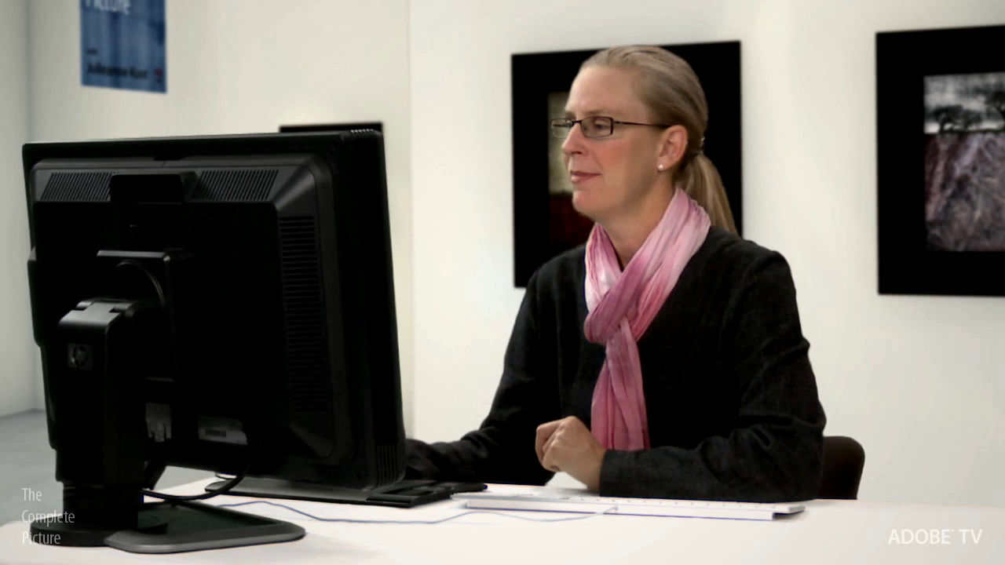